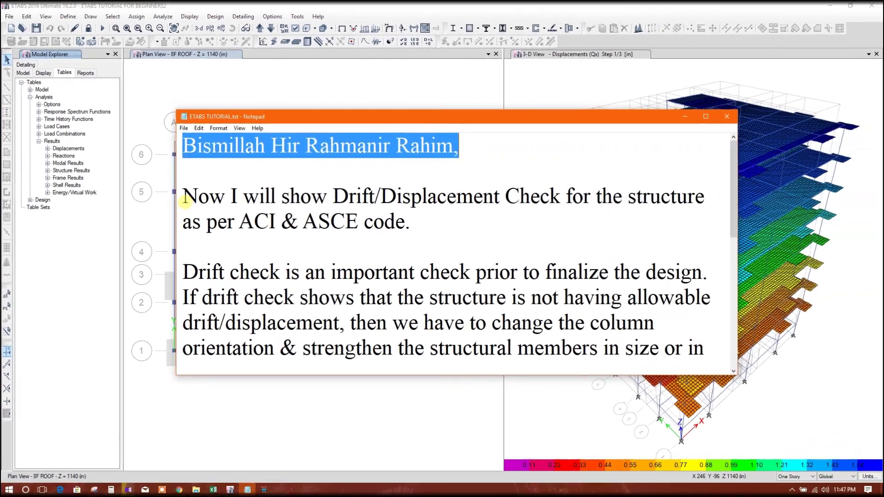
Step: Highlight the drift-check introduction and the ACI & ASCE code lines while reading the notes
left_click_drag(184, 201, 715, 197)
left_click_drag(183, 221, 455, 231)
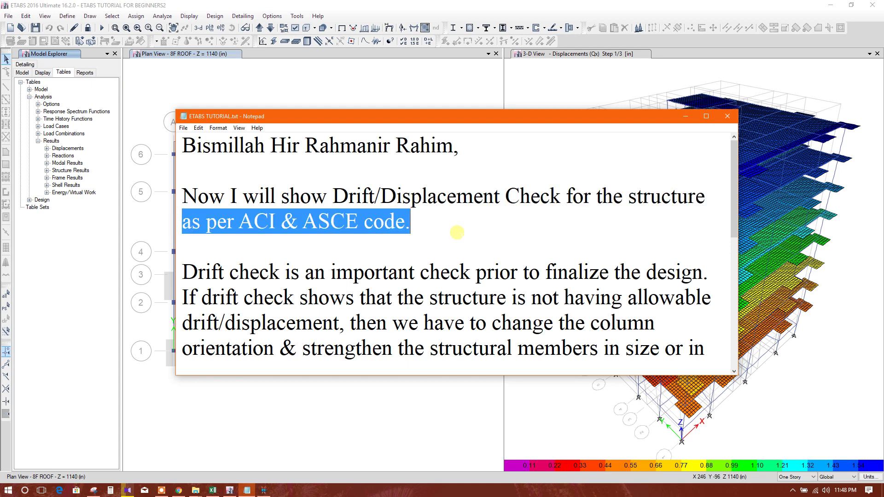
left_click_drag(182, 275, 409, 273)
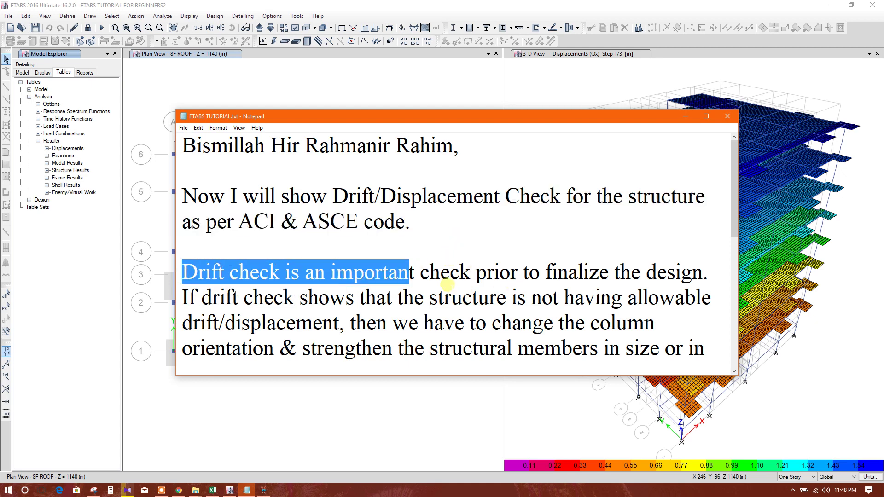
left_click(431, 311)
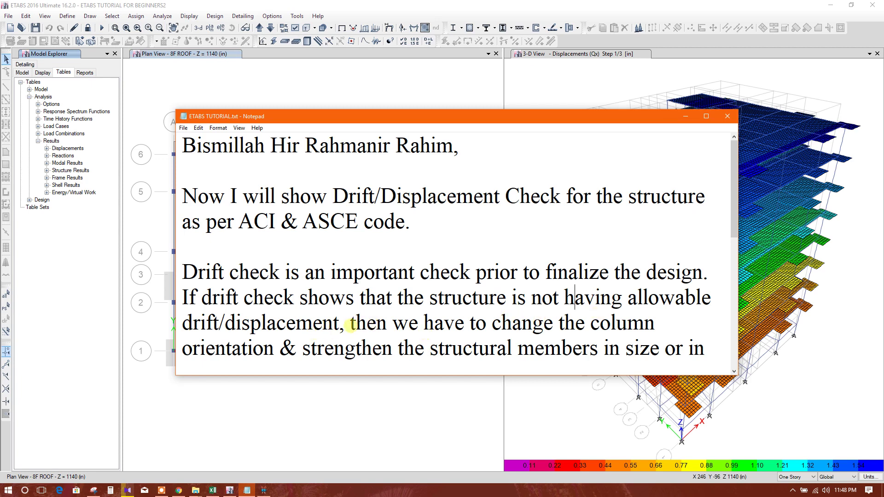
left_click_drag(350, 324, 479, 328)
scroll(479, 330, "down", 3)
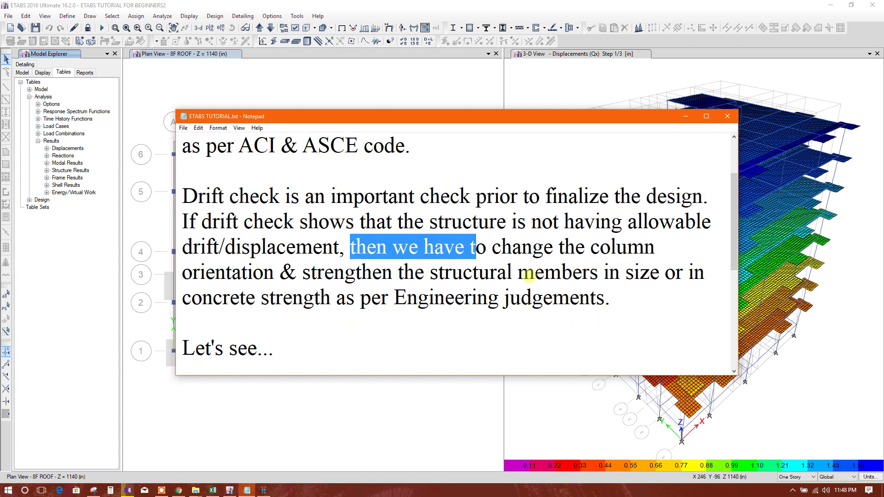
left_click(530, 274)
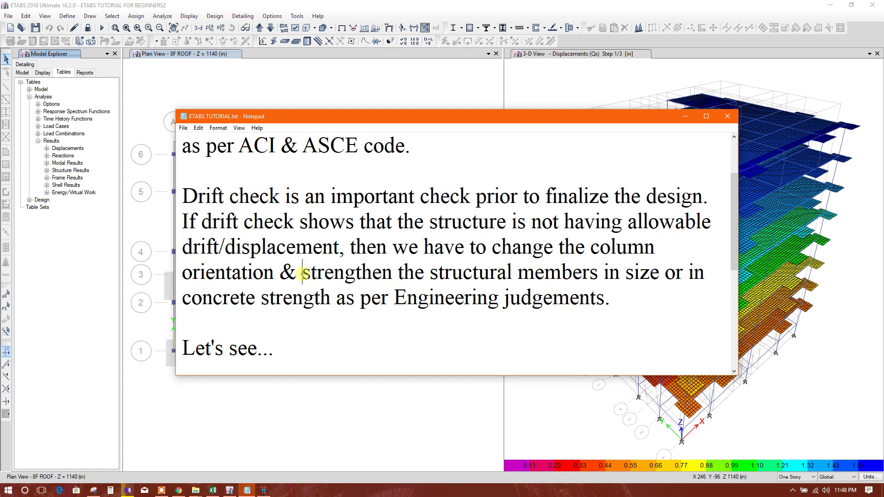
Step: Highlight the 'strengthen' and 'concrete strength' wording, then minimize Notepad to reveal ETABS
left_click_drag(302, 272, 392, 286)
left_click_drag(505, 274, 686, 276)
left_click(608, 276)
left_click(663, 306)
left_click_drag(230, 299, 347, 300)
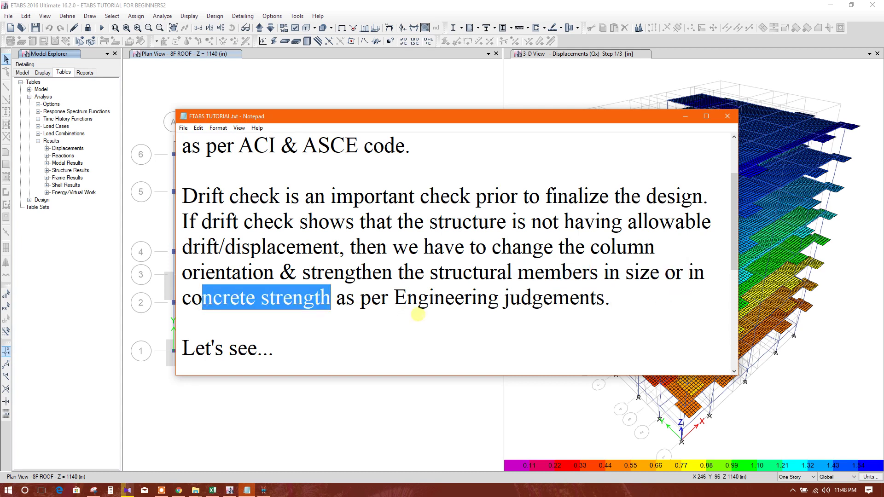
left_click(400, 329)
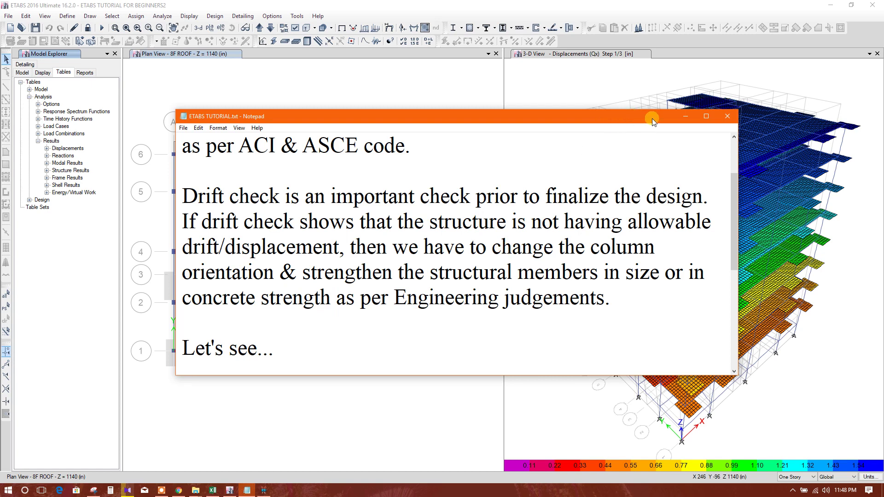
scroll(618, 243, "up", 1)
left_click(684, 116)
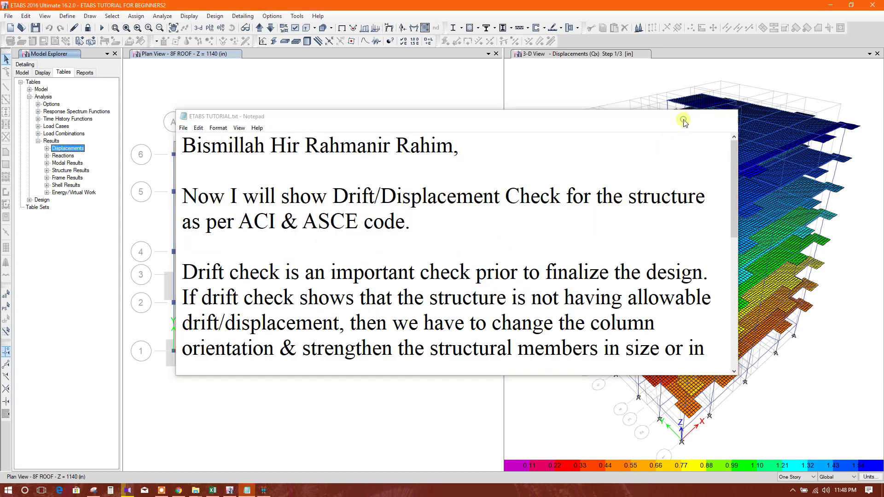
Step: Display the Wx deformed shape on the active roof plan view
left_click(338, 257)
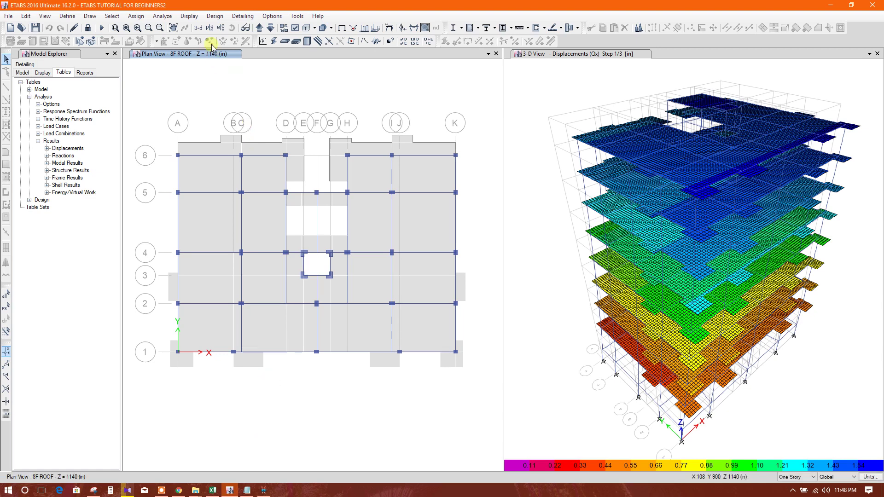
left_click(389, 28)
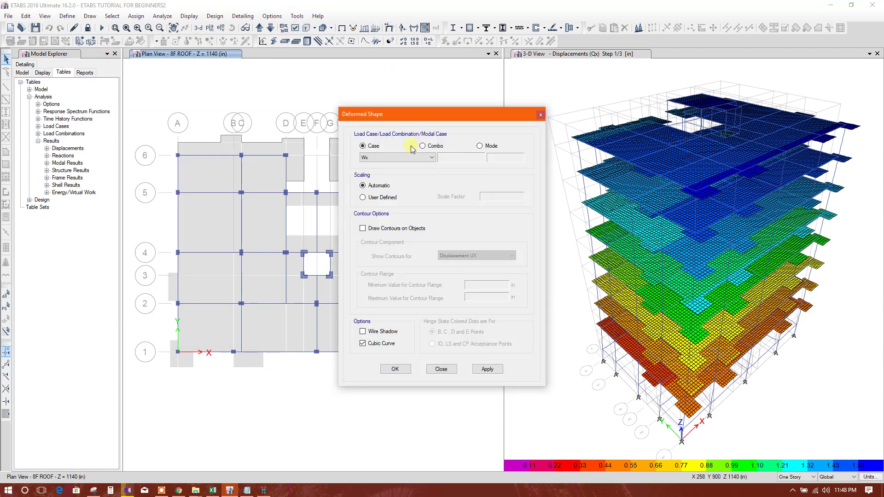
left_click(391, 158)
left_click(391, 156)
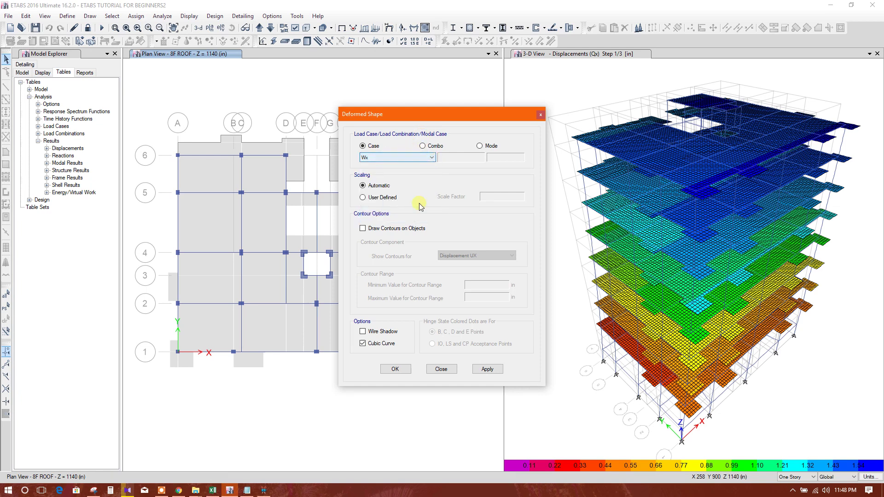
left_click(484, 369)
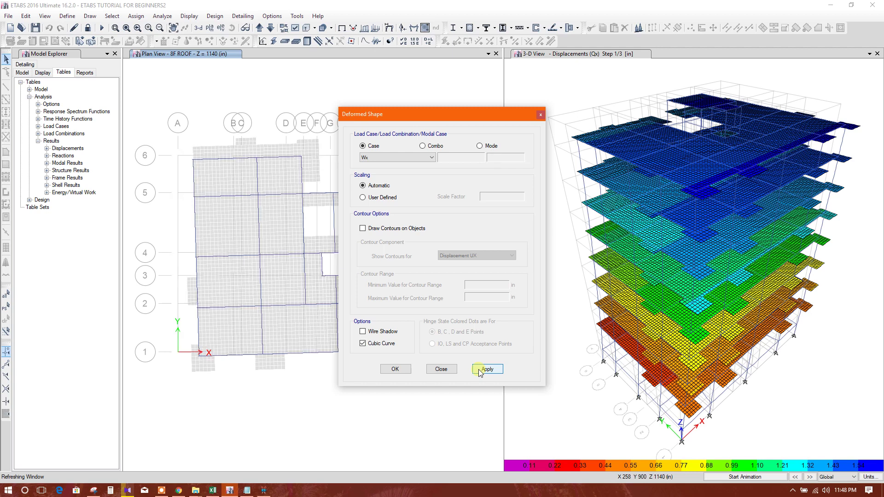
left_click(441, 369)
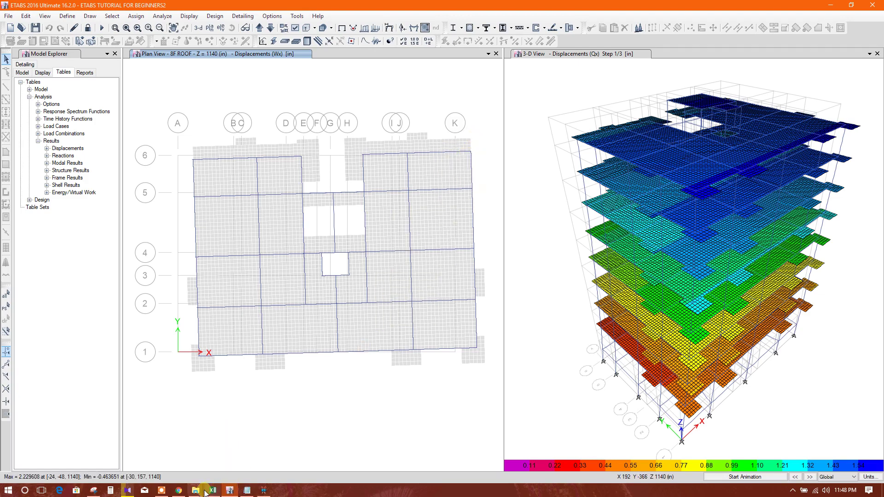
key("alt+Tab")
scroll(365, 261, "up", 6)
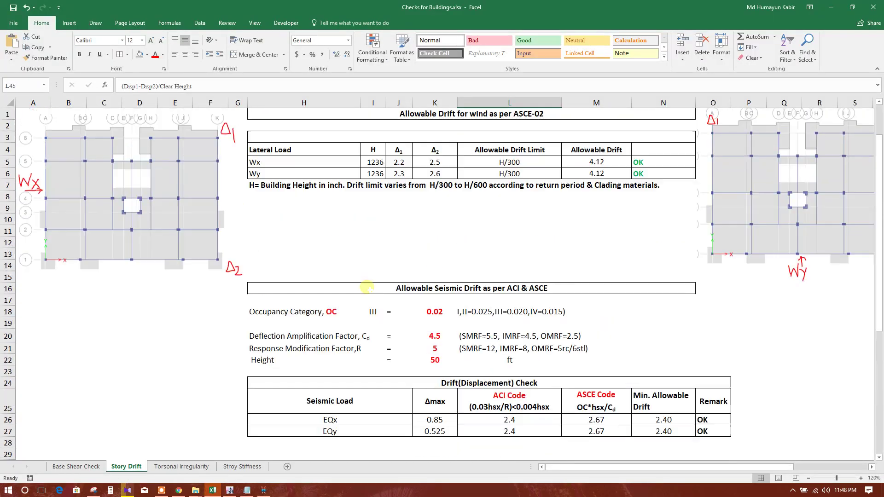
left_click(437, 114)
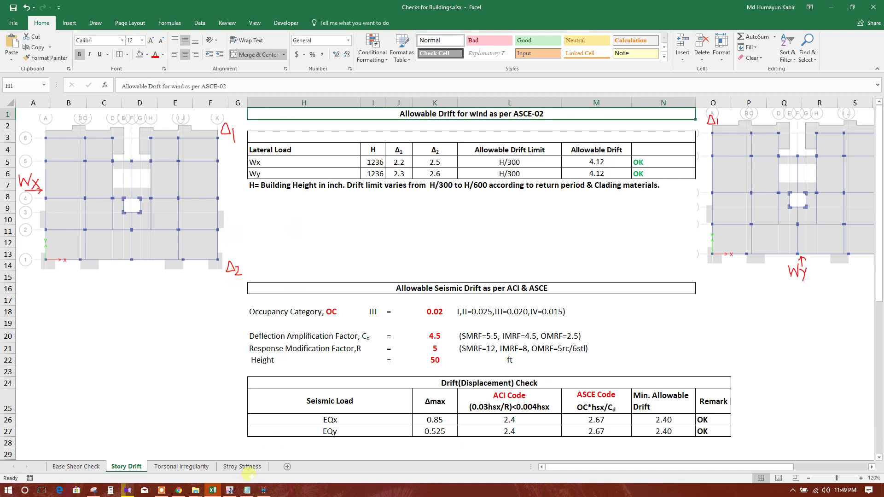
left_click(229, 490)
mouse_move(471, 140)
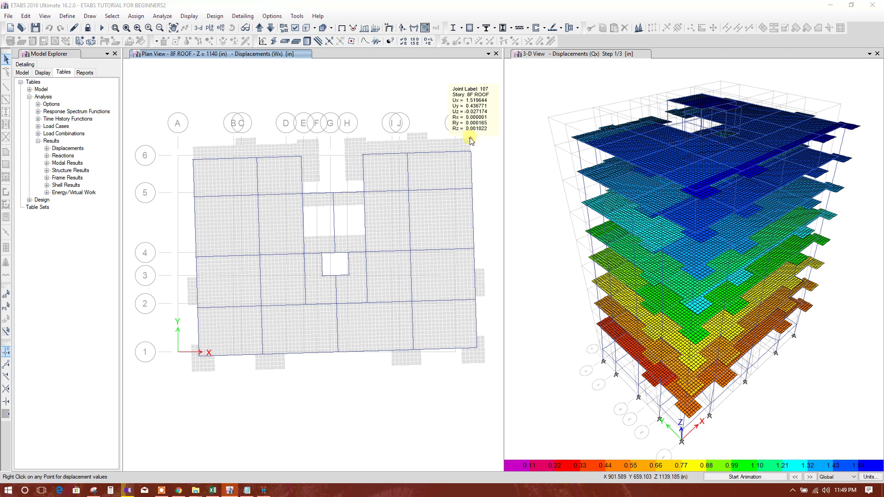
right_click(470, 141)
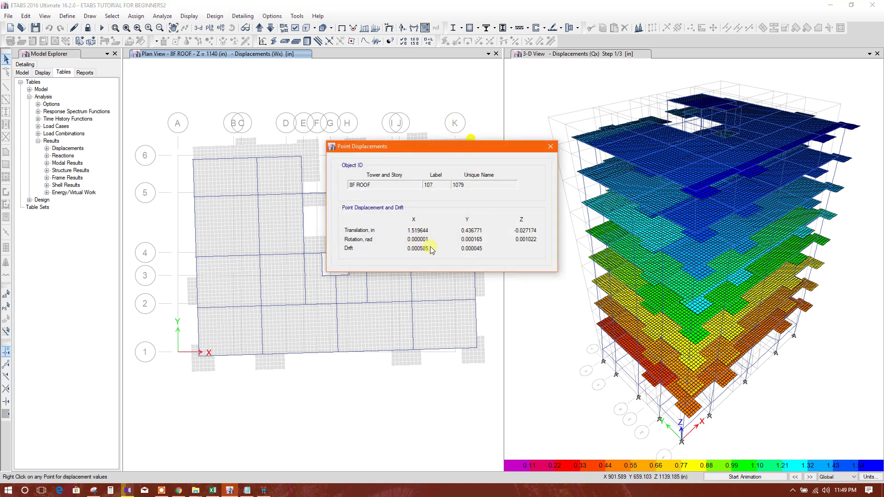
left_click(550, 146)
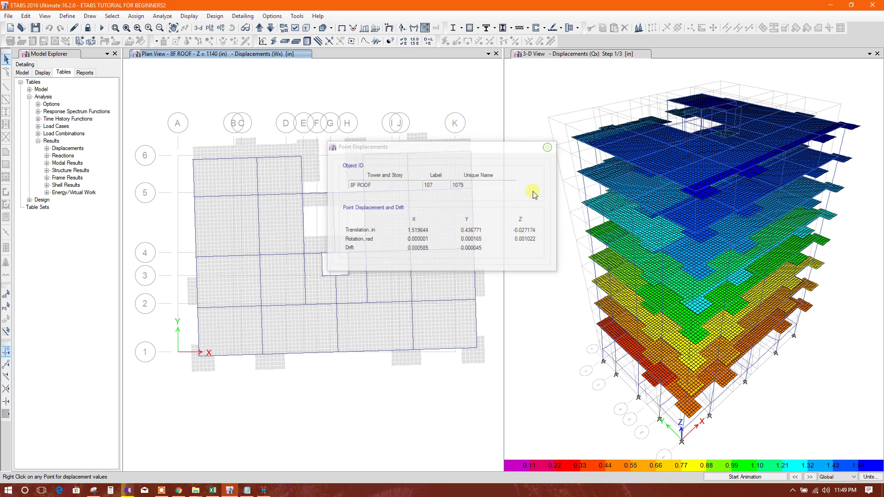
right_click(486, 364)
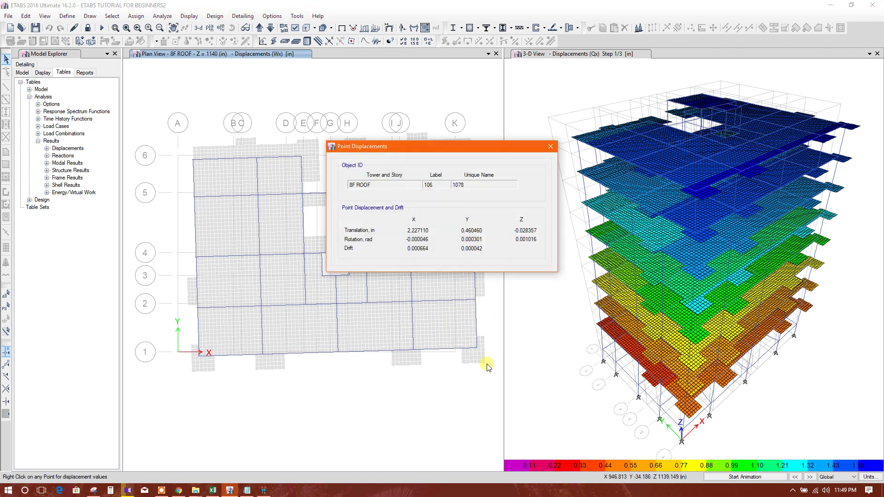
left_click(551, 147)
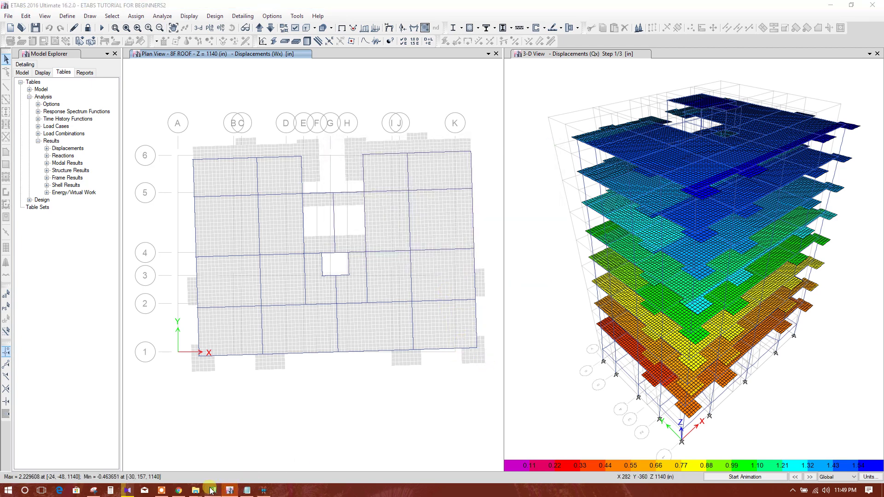
left_click(212, 490)
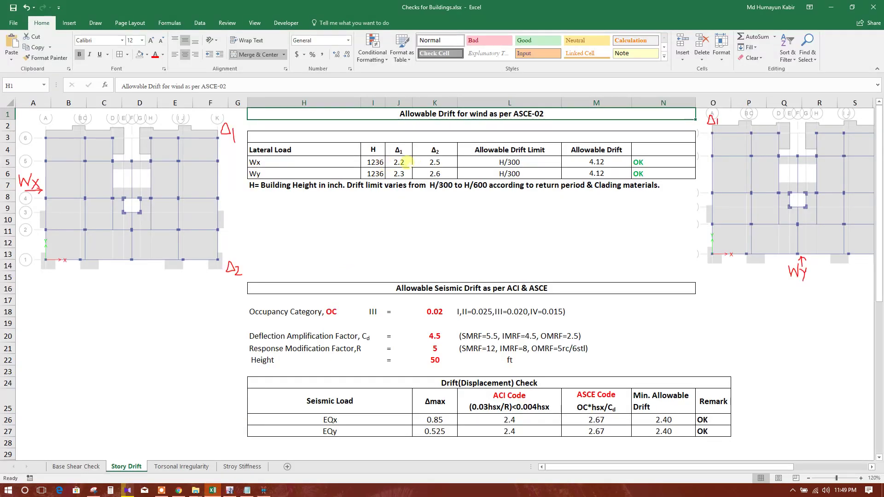
Step: Enter Wx drifts 1.52 in J5 and 2.227 in K5, then return to ETABS
left_click(407, 162)
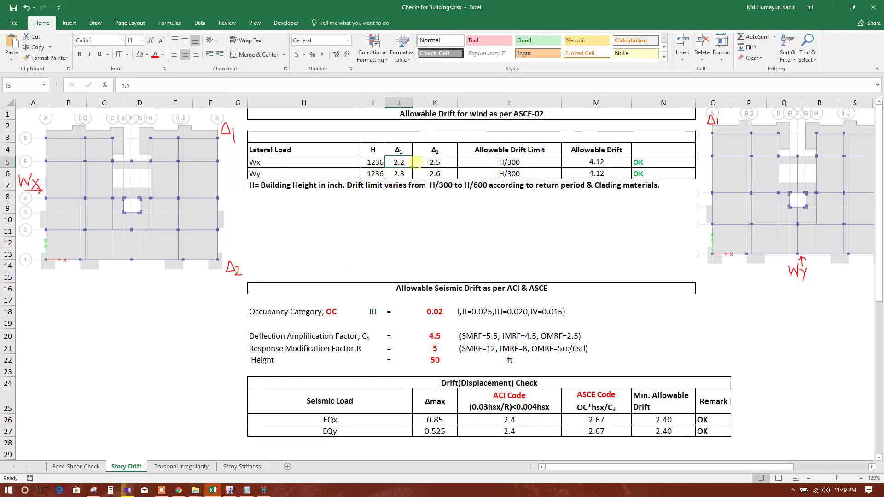
type("1.52")
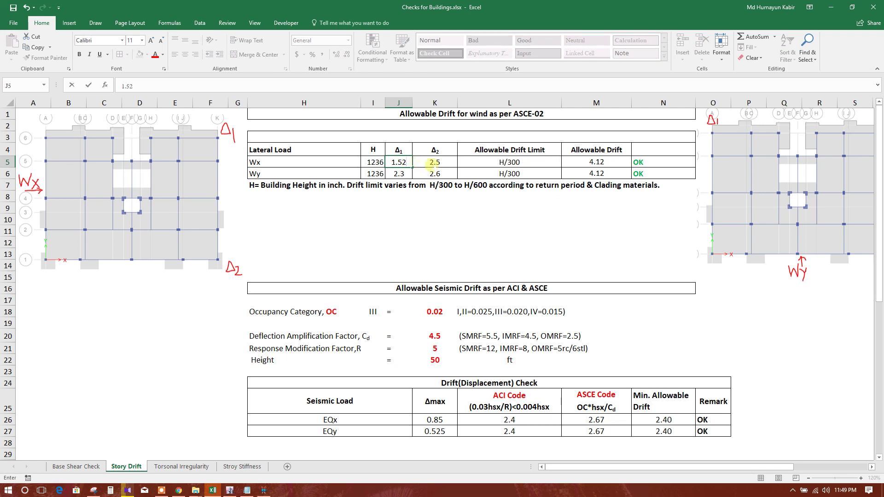
left_click(432, 164)
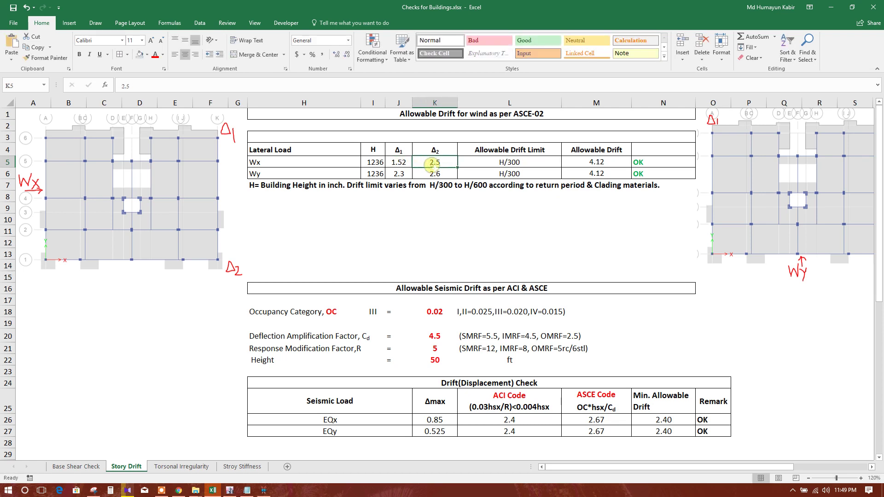
type("2.")
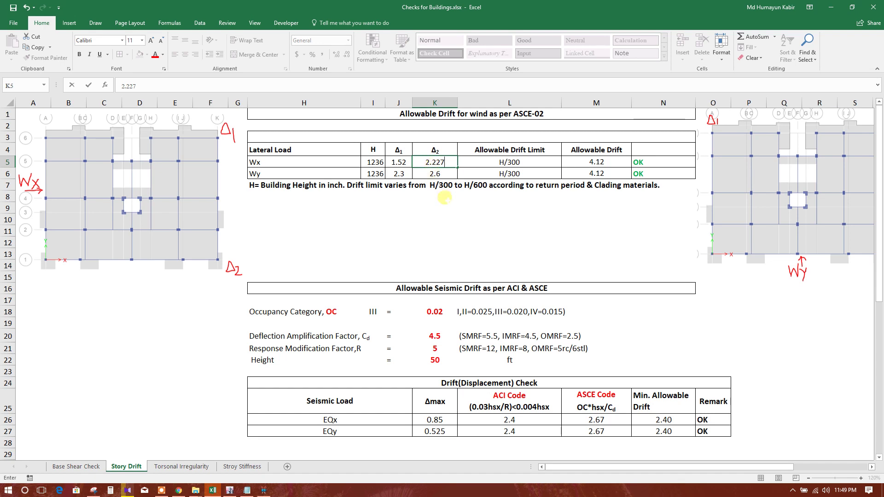
left_click(442, 197)
left_click(397, 174)
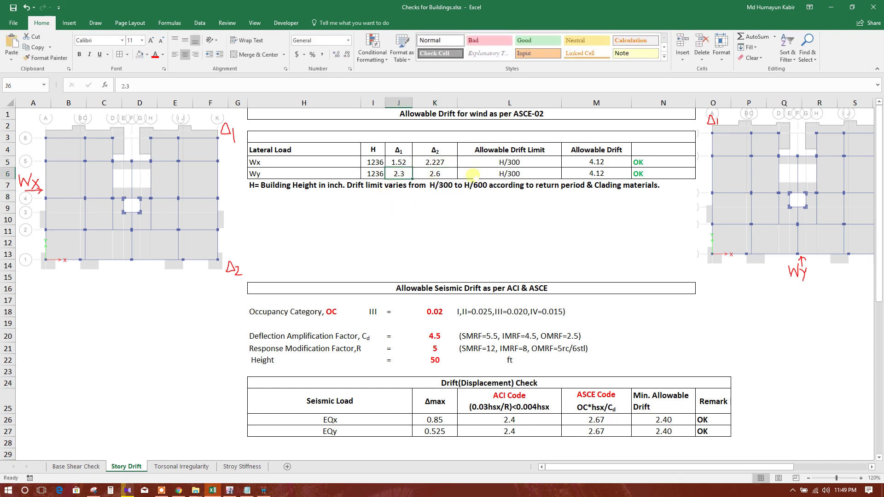
left_click(230, 491)
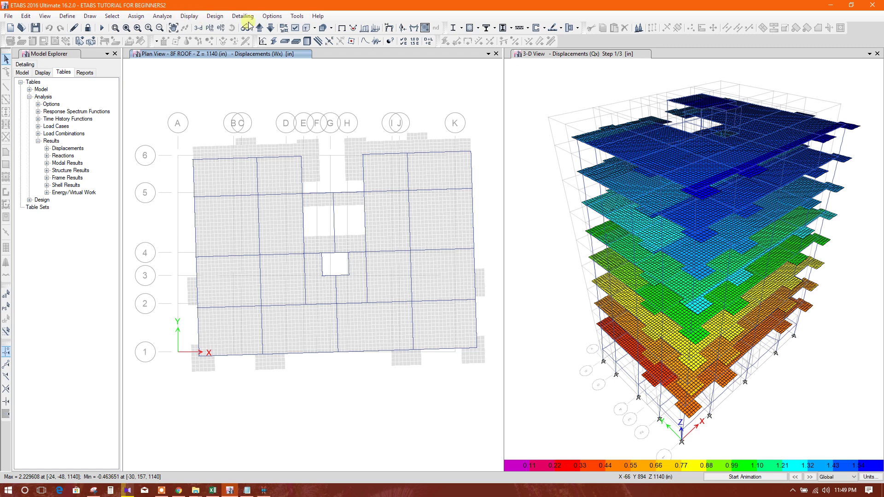
Step: Switch the roof plan's deformed shape to the Wy load case
left_click(389, 29)
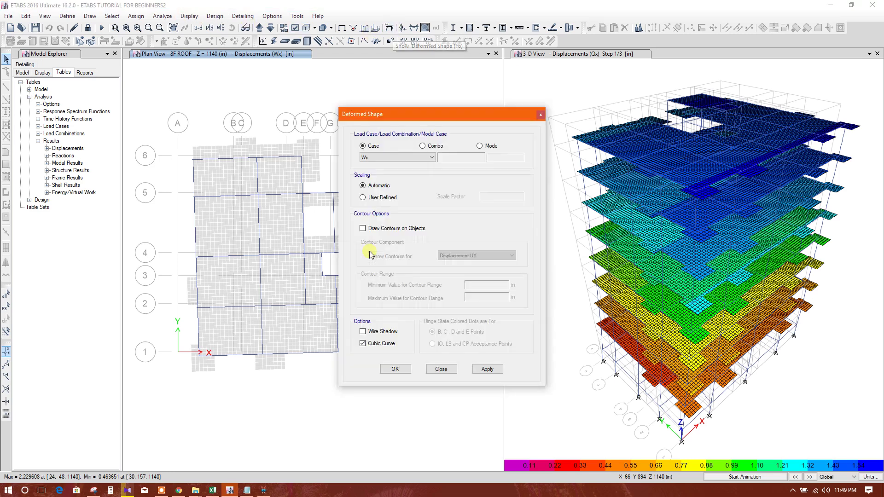
left_click(400, 158)
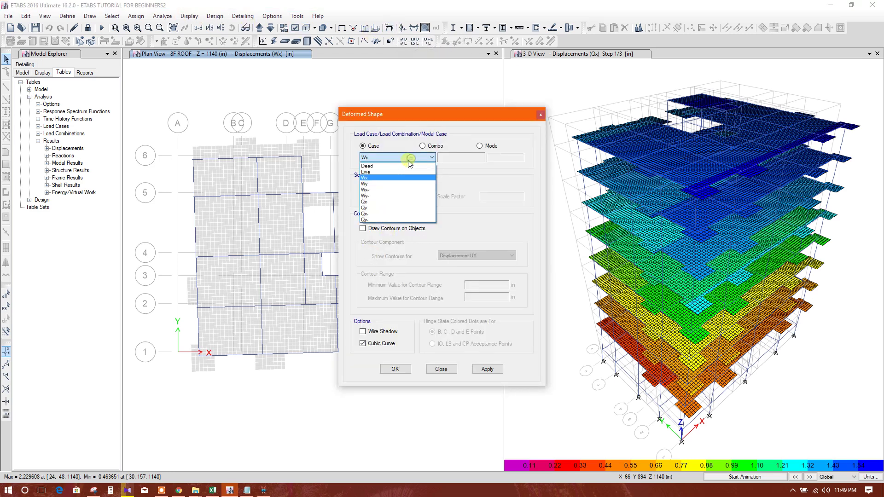
left_click(388, 185)
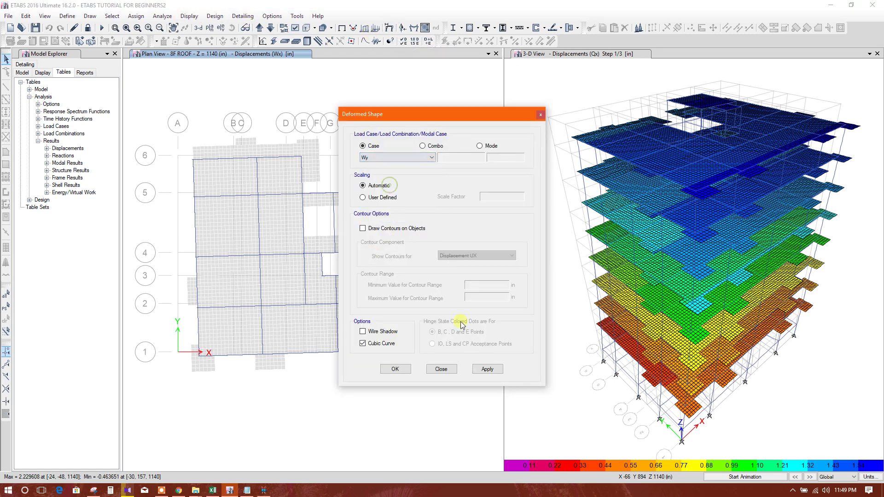
left_click(443, 370)
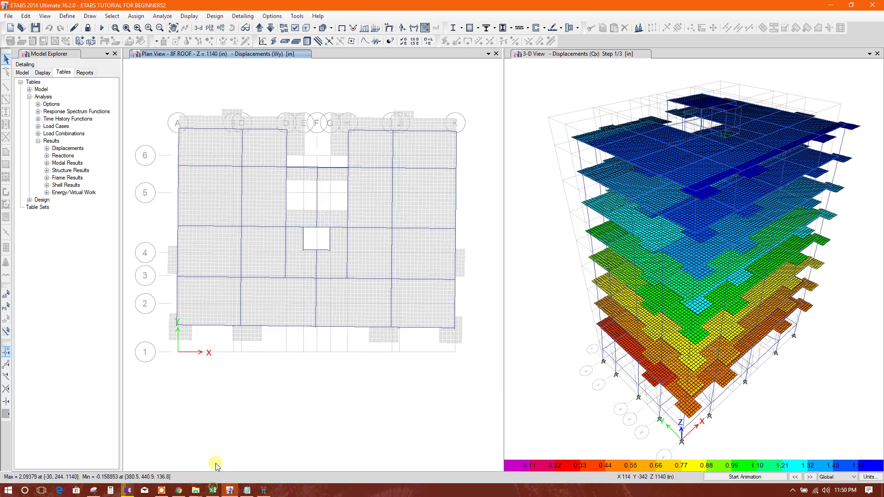
Step: Move the Wy floor-plan picture up and right on the Excel drift sheet
left_click(210, 490)
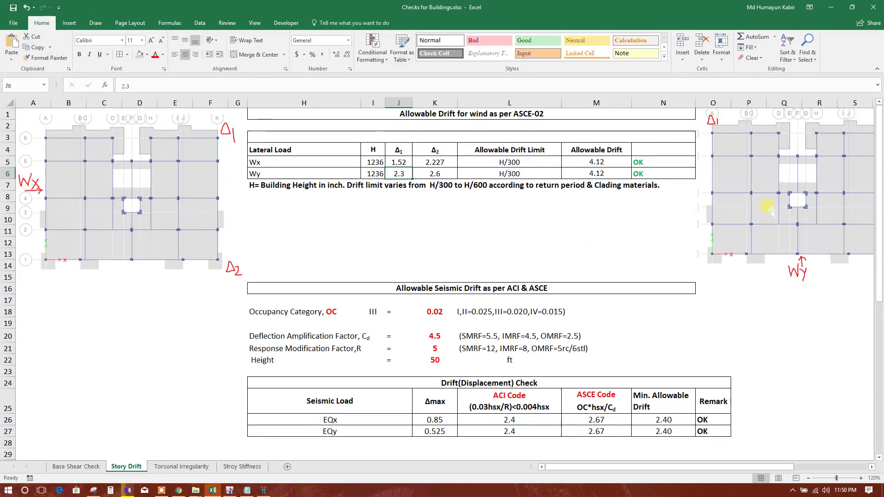
left_click_drag(764, 216, 739, 181)
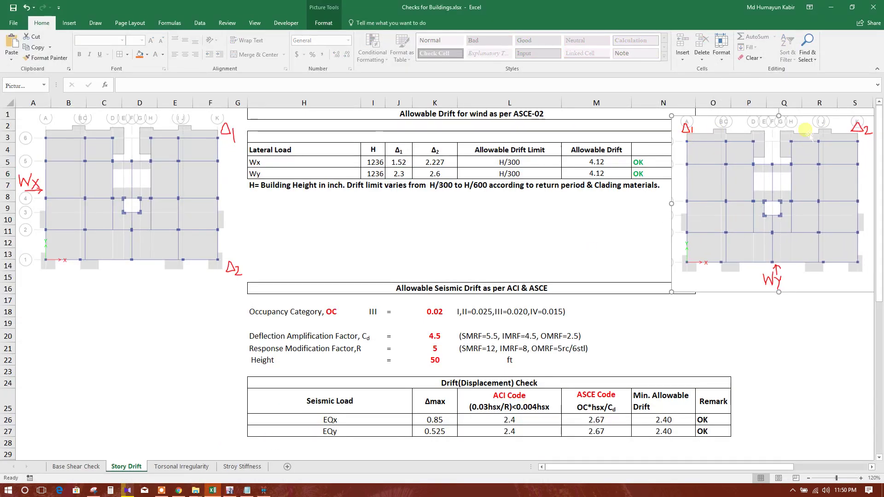
left_click_drag(730, 155, 760, 147)
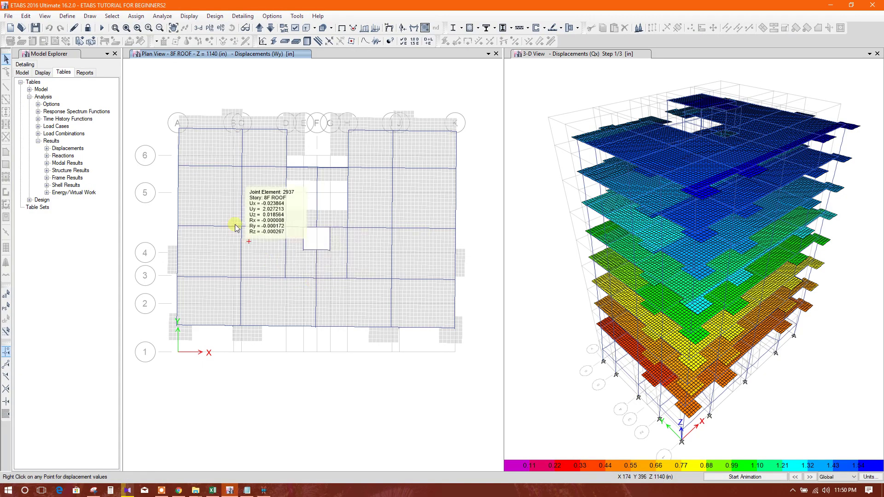
Step: Read a roof joint's Wy point displacements in ETABS
mouse_move(181, 127)
right_click(180, 116)
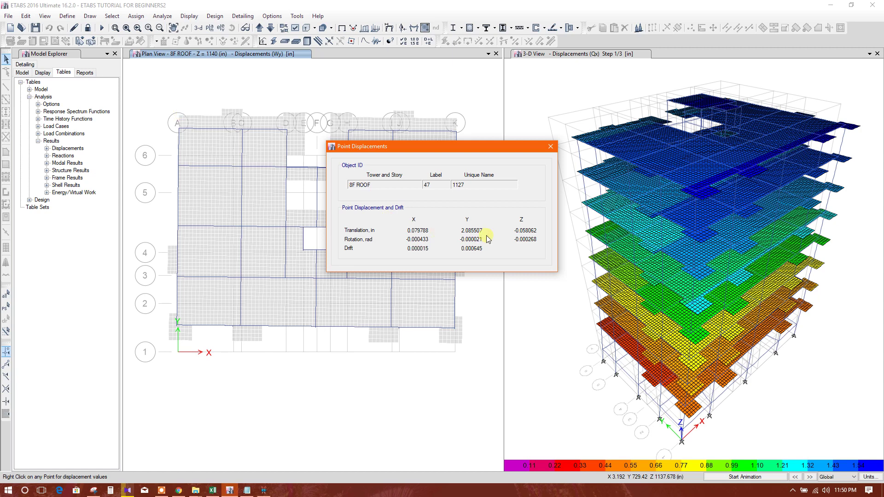
left_click(551, 147)
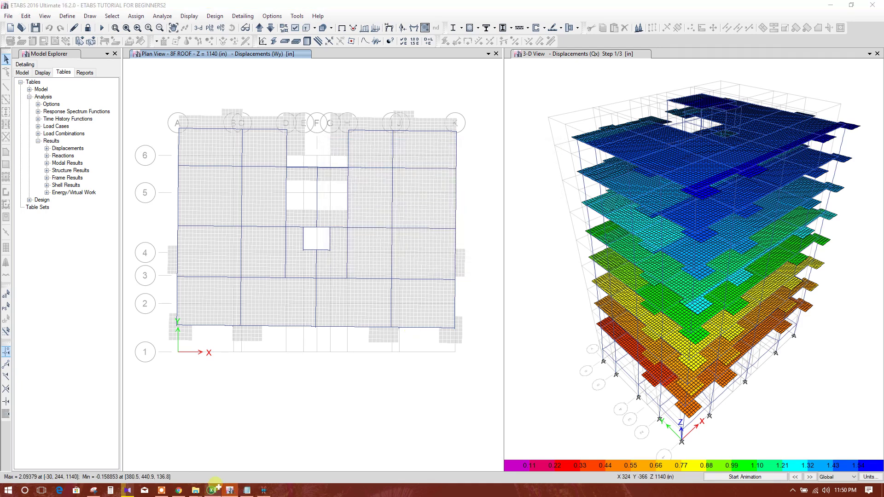
Step: Record 2.08 as Wy Δ1 in cell J6, then display roof joint 107's displacements
left_click(212, 490)
left_click(396, 173)
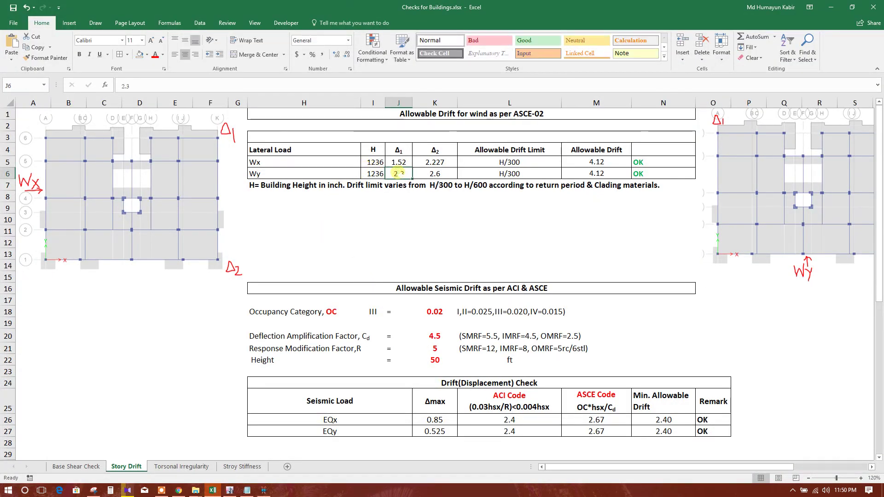
type("2")
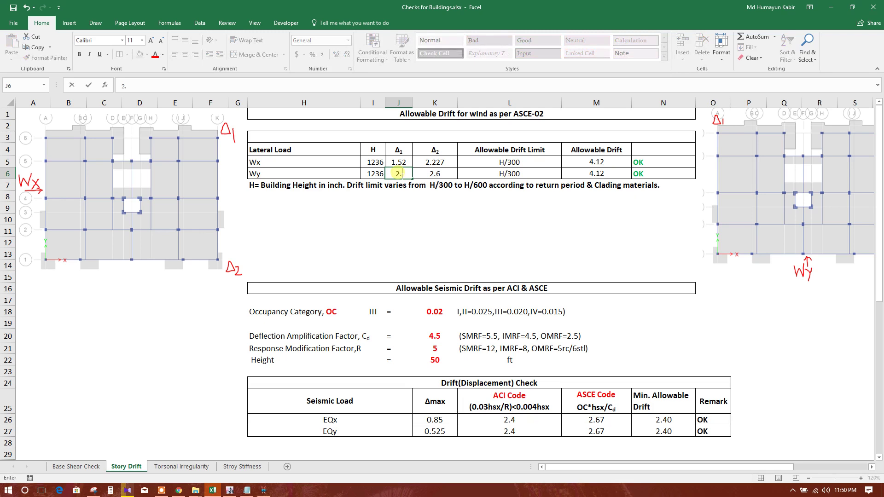
type(".08")
key("Tab")
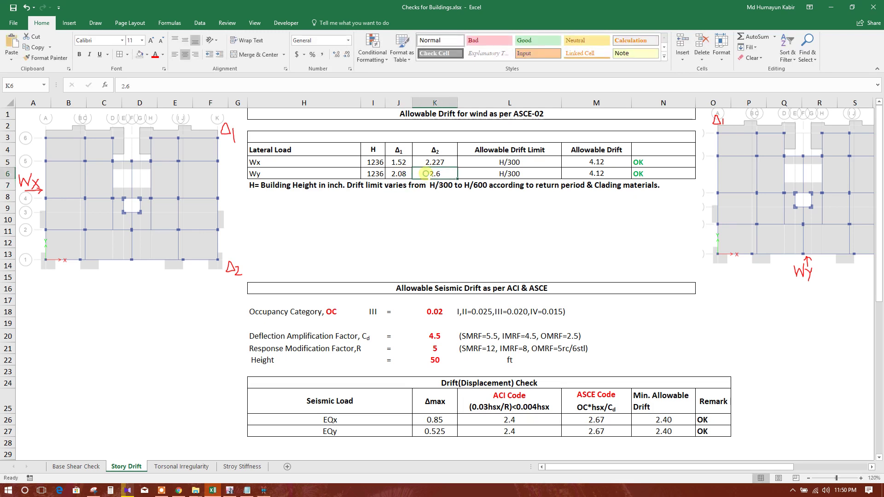
left_click(237, 491)
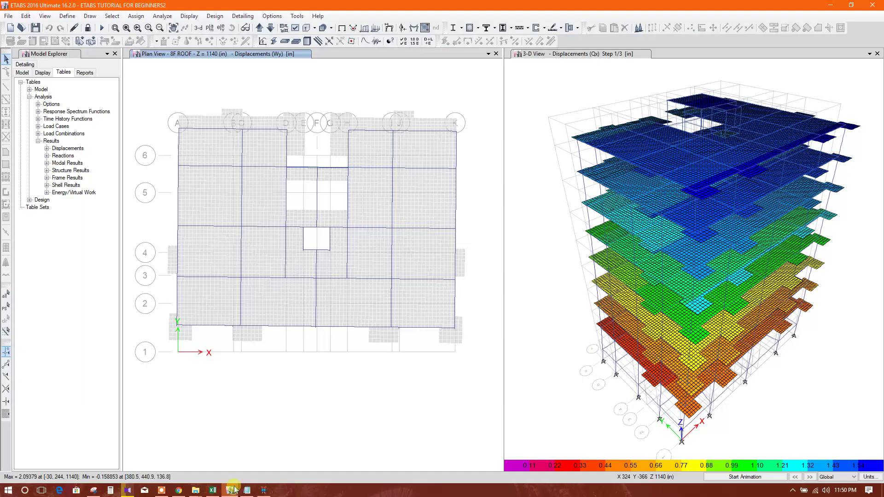
right_click(458, 121)
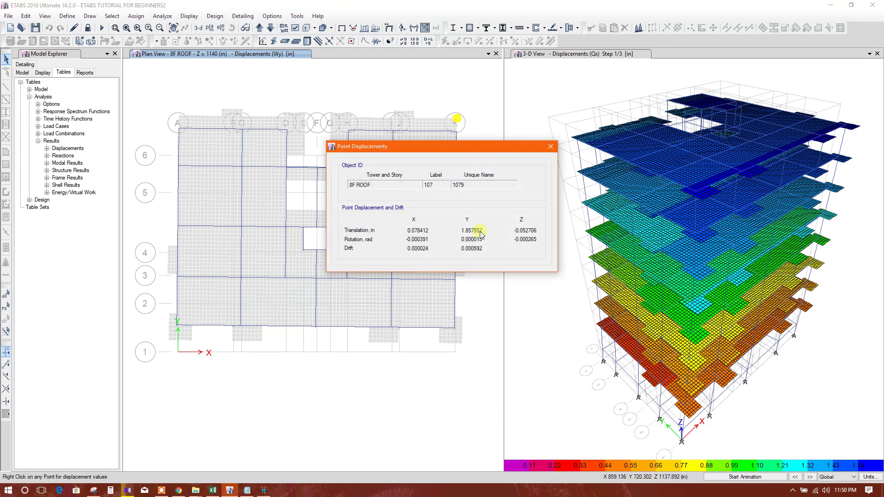
Step: Enter 1.85 as Wy's Δ2 drift in cell K6
left_click(550, 148)
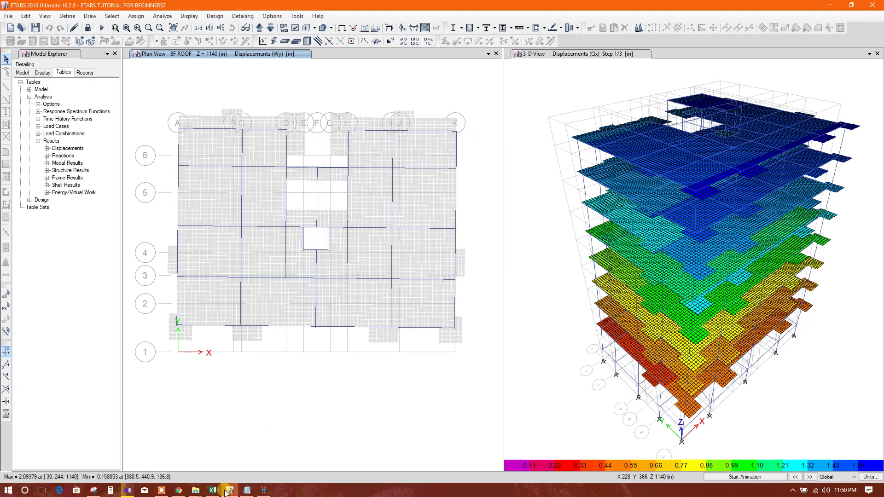
left_click(212, 490)
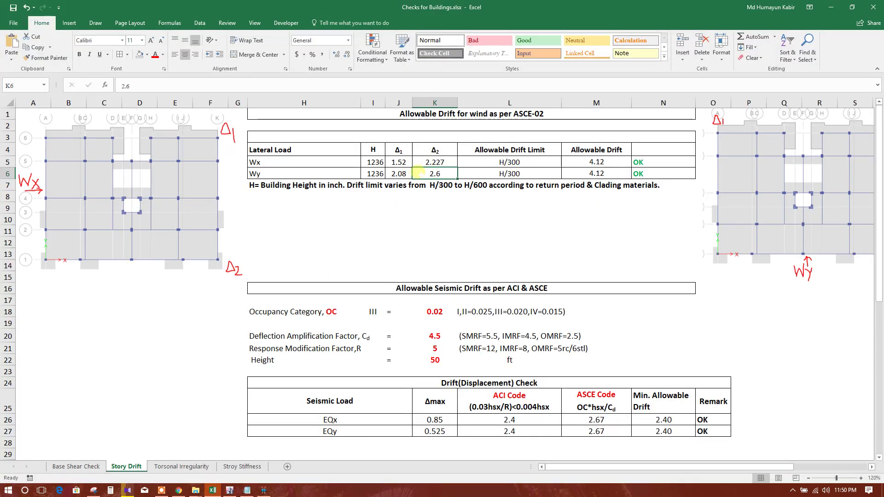
type("1")
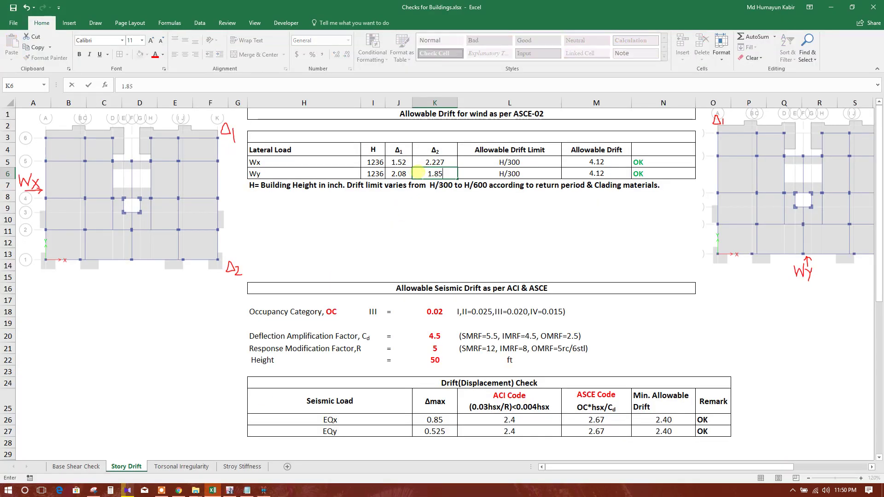
type(".85")
key("Return")
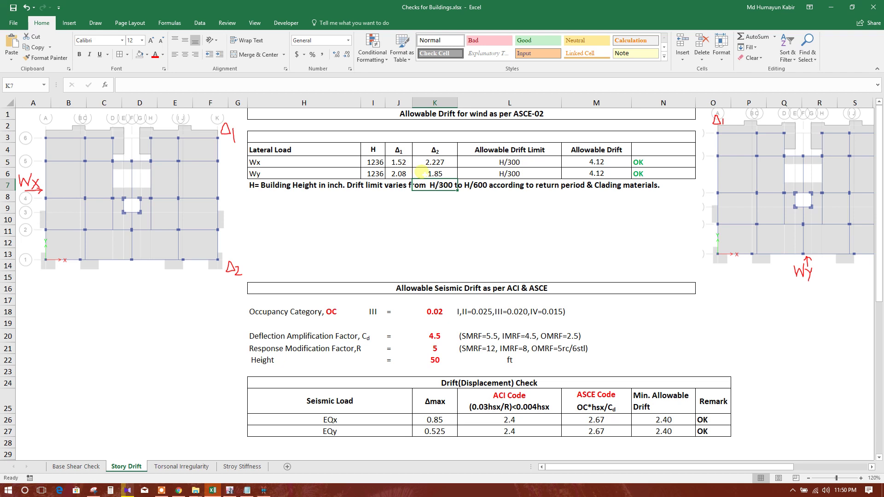
left_click_drag(398, 163, 435, 173)
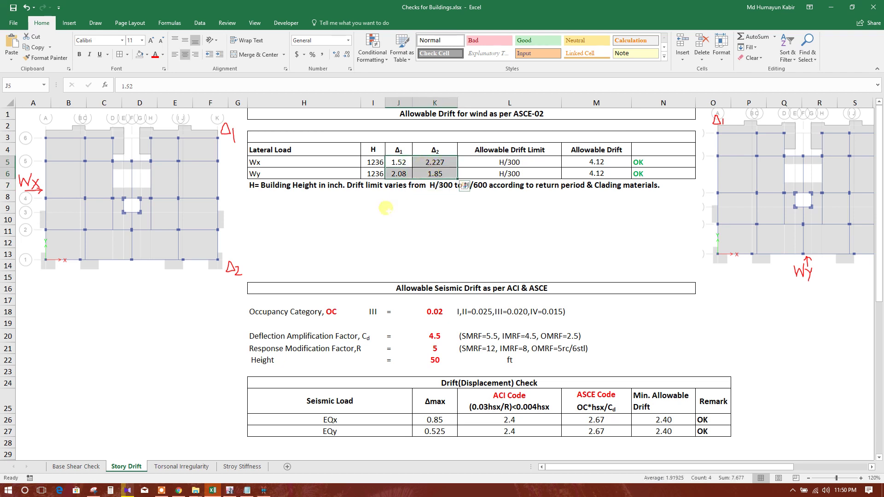
Step: Review the =103*12 building height formula in I5/I6 and the H/300 limit in L5
left_click(375, 162)
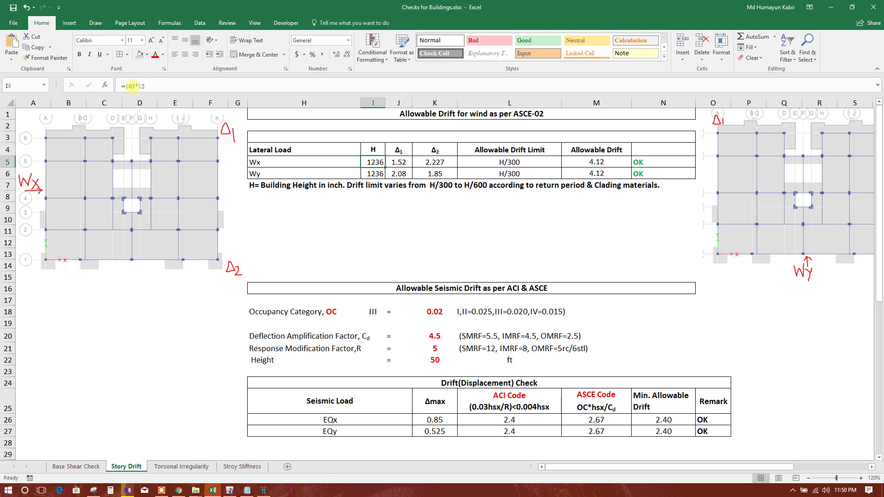
left_click(133, 86)
left_click(133, 87)
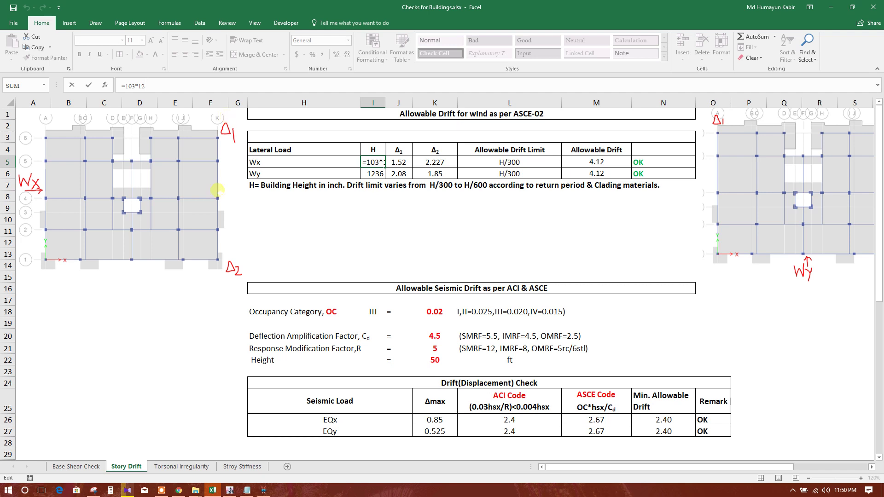
key("Return")
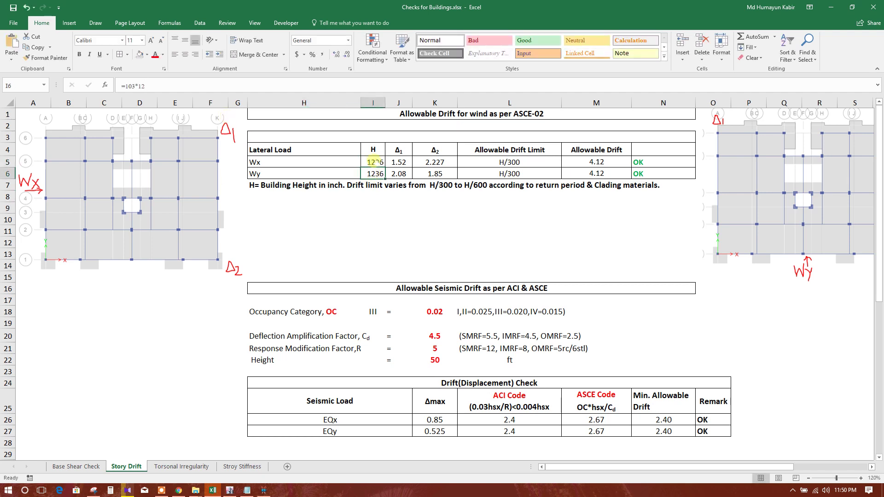
left_click(375, 163)
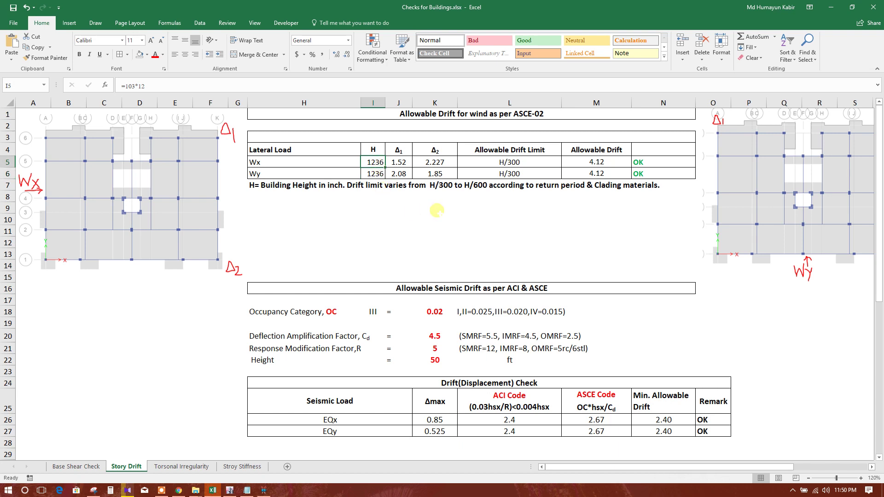
left_click(375, 173)
left_click(375, 162)
left_click(375, 174)
left_click(375, 162)
left_click(375, 173)
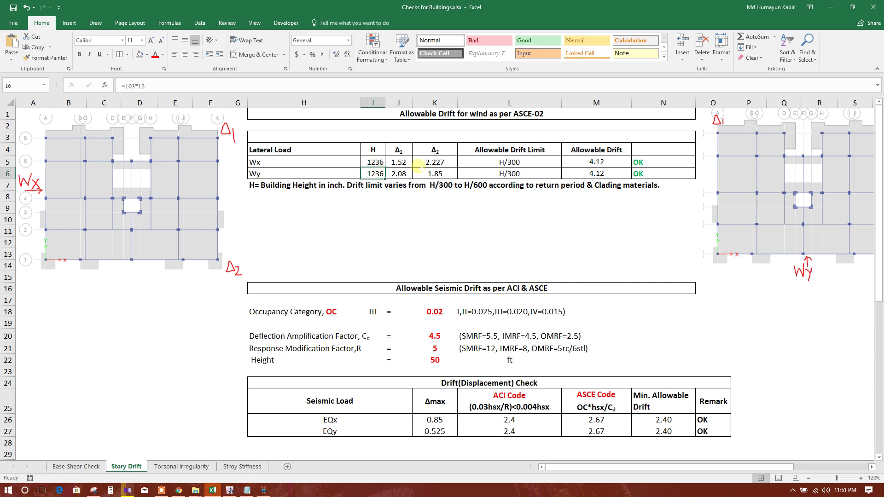
left_click(483, 163)
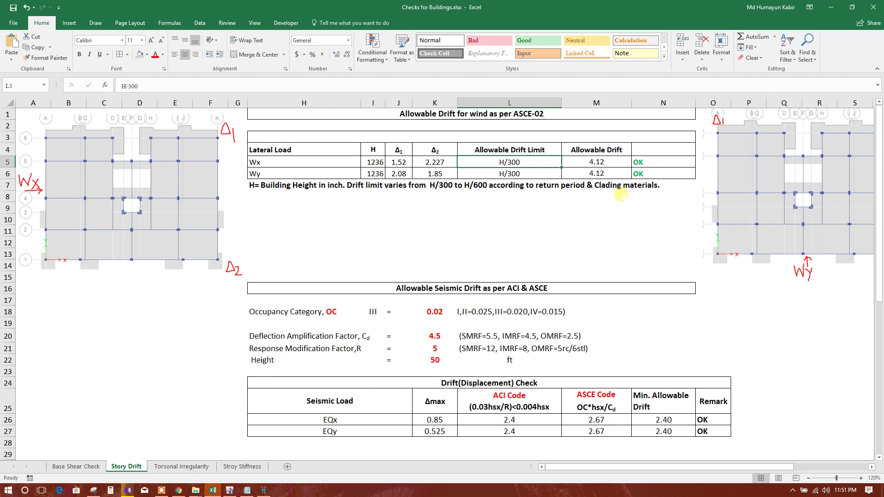
Step: Inspect the allowable drift formulas in M5 and M6 and the OK check in N6
left_click(592, 198)
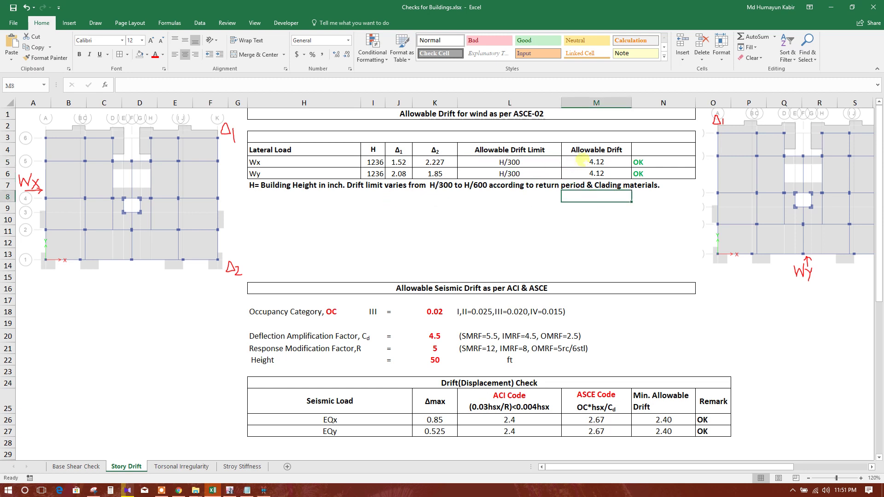
left_click(582, 161)
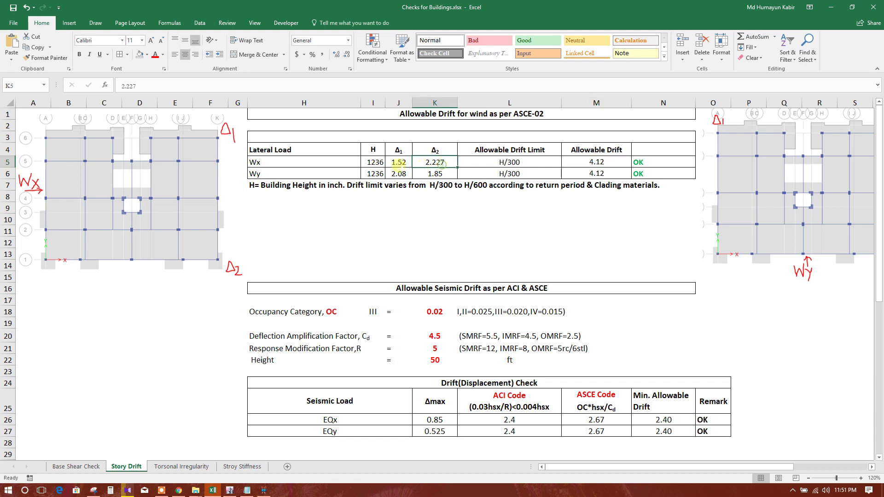
left_click_drag(398, 162, 435, 174)
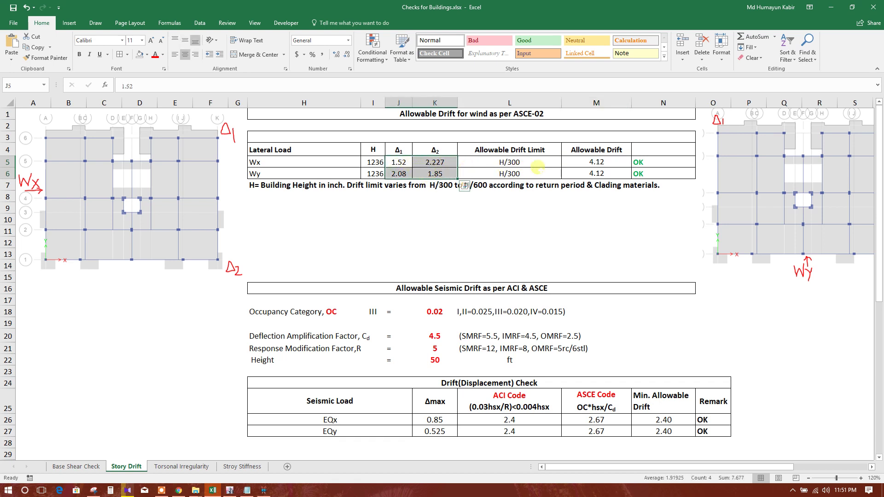
left_click(598, 174)
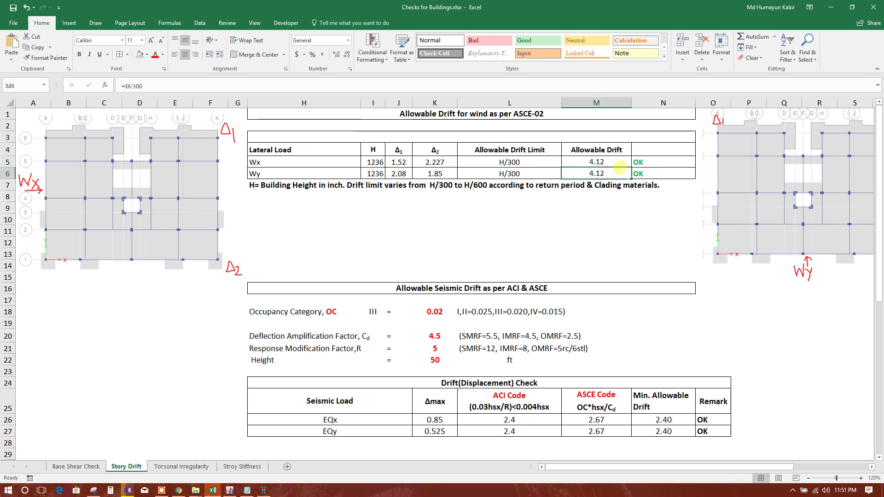
left_click(663, 174)
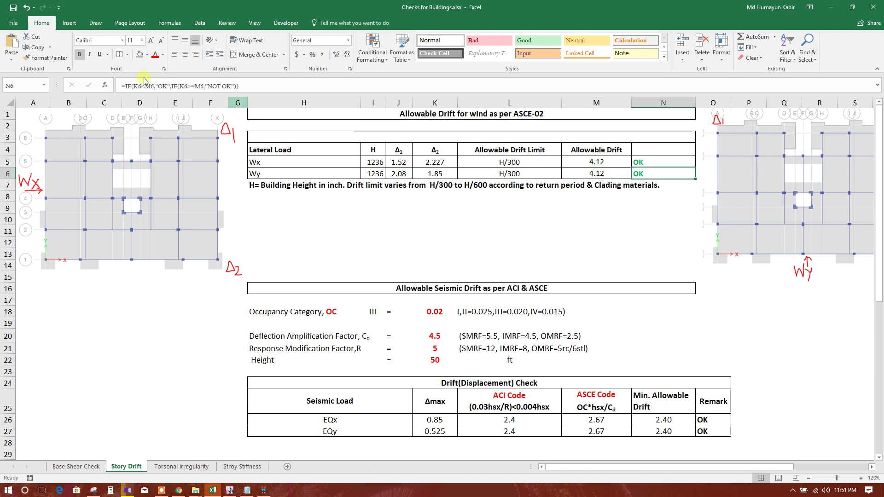
Step: Save the workbook, scroll down to the seismic drift table, and return to ETABS
left_click(17, 11)
left_click(426, 208)
scroll(425, 209, "down", 2)
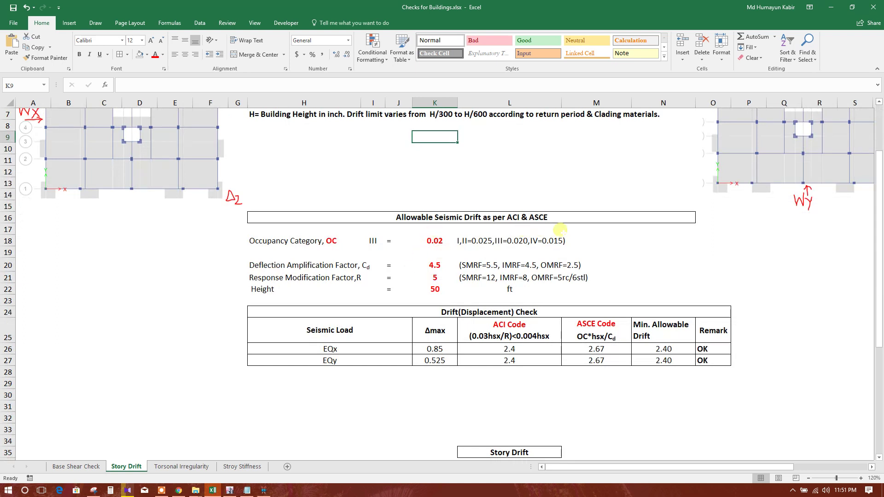
scroll(419, 278, "down", 1)
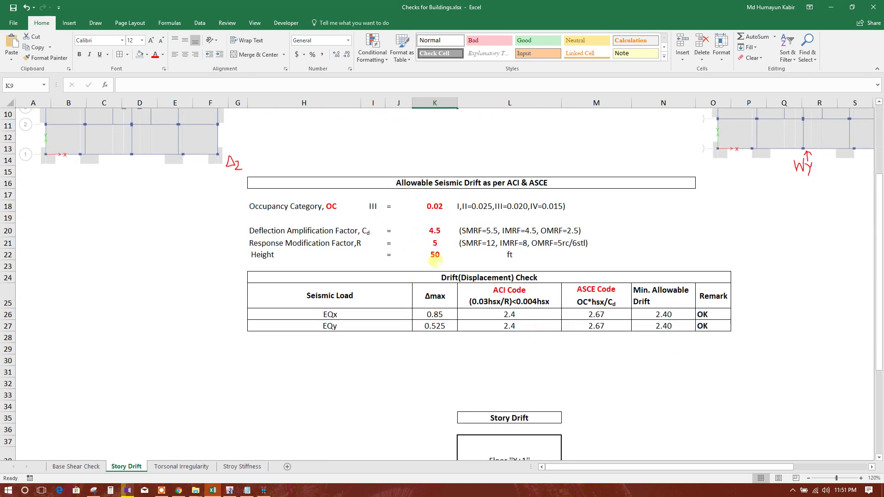
left_click(229, 490)
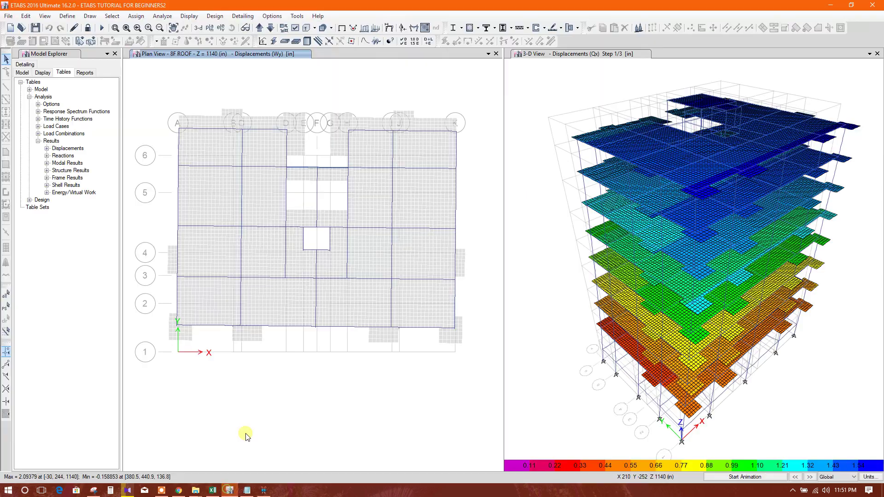
Step: Show the Qx deformed shape on the roof plan
left_click(389, 28)
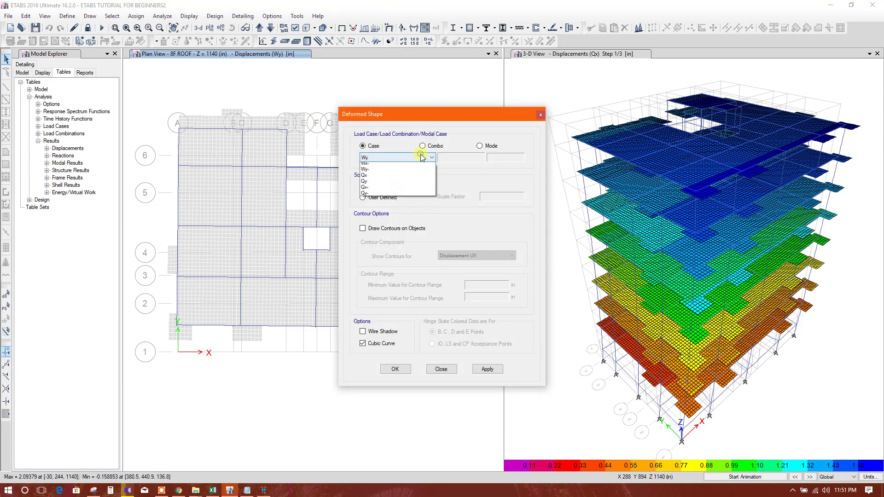
left_click(373, 157)
left_click(389, 202)
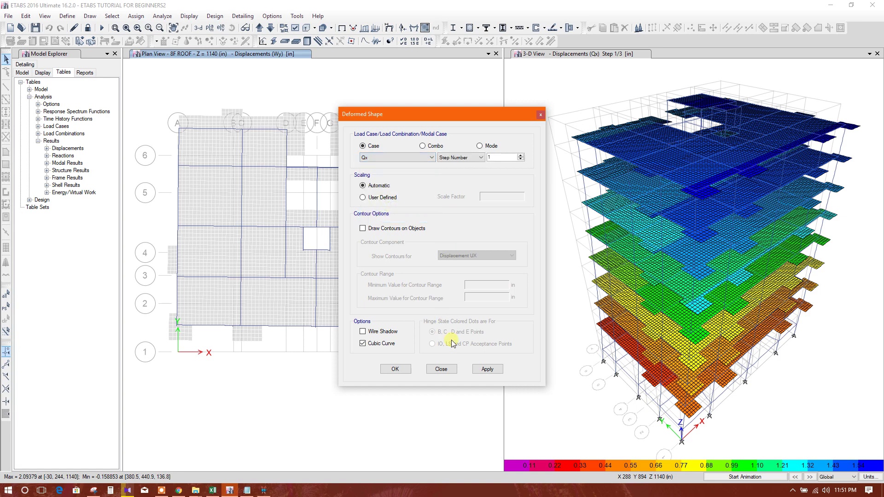
left_click(479, 376)
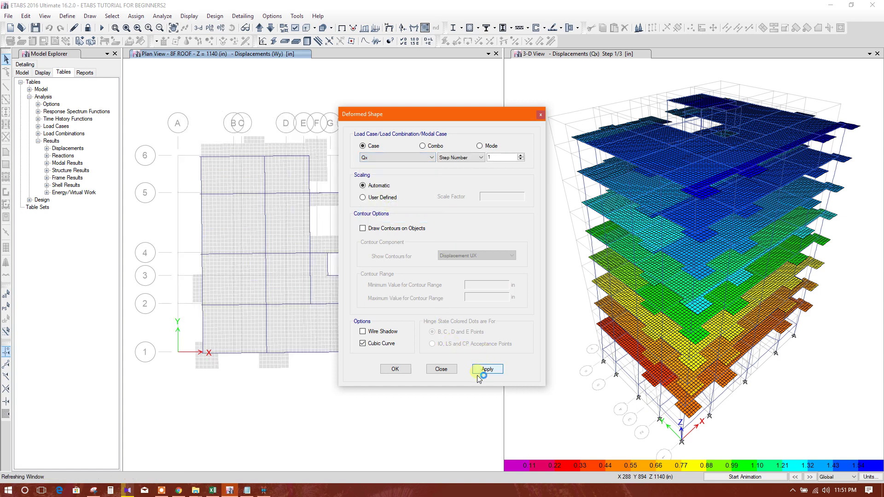
left_click(445, 369)
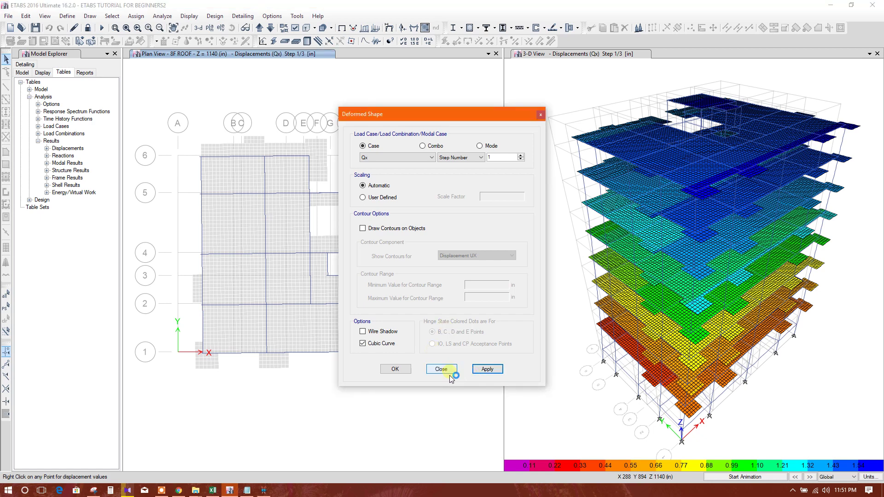
Step: Read joint 107's Qx displacements at steps 1, 2 and 3
right_click(475, 144)
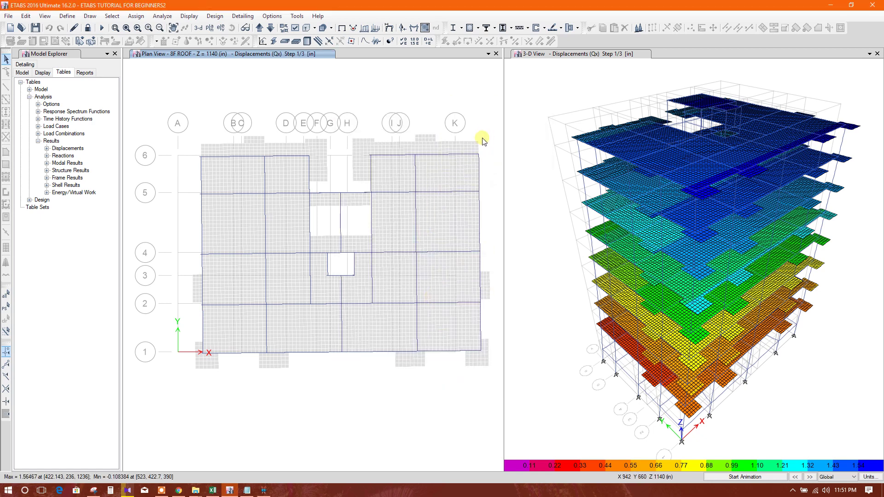
right_click(477, 143)
right_click(477, 143)
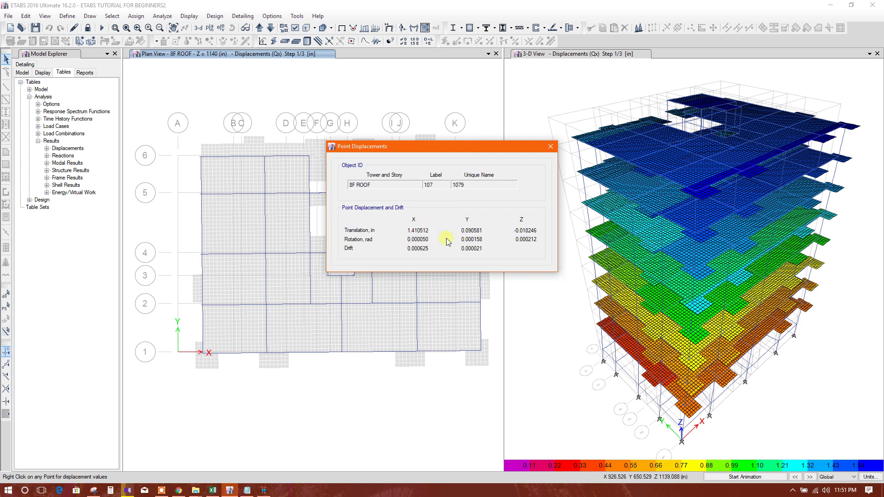
left_click(550, 147)
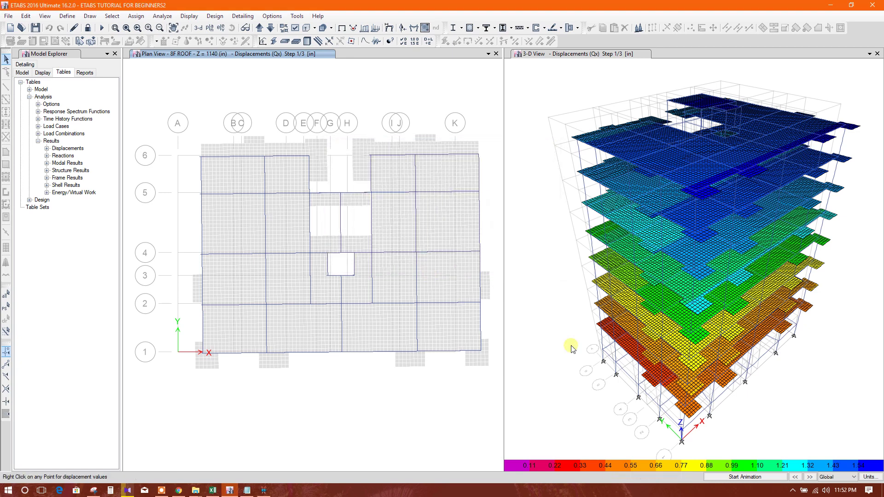
left_click(809, 478)
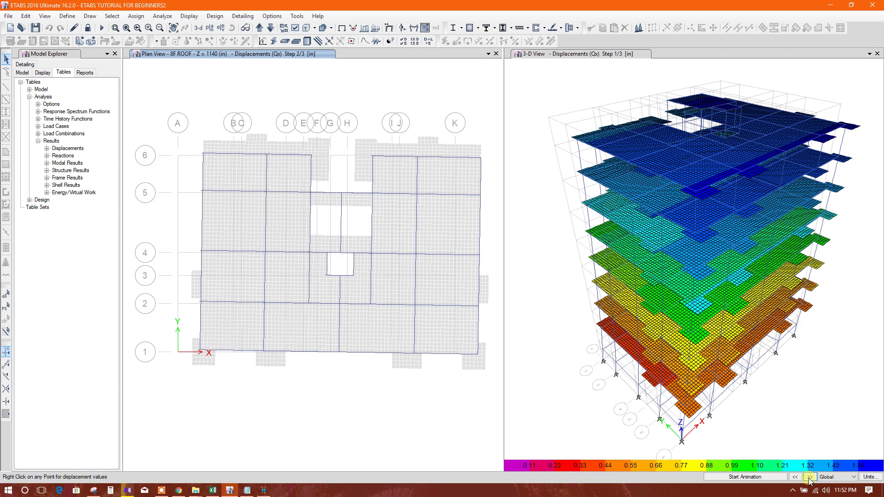
right_click(480, 146)
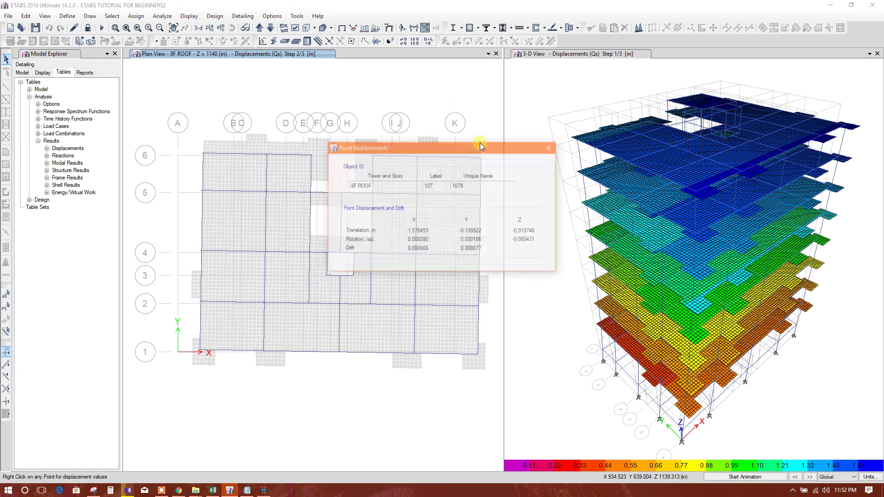
left_click(549, 148)
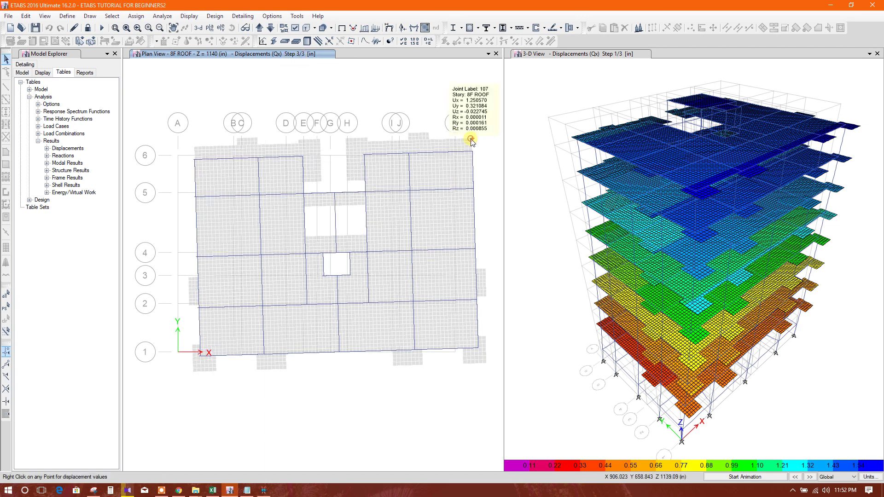
right_click(470, 140)
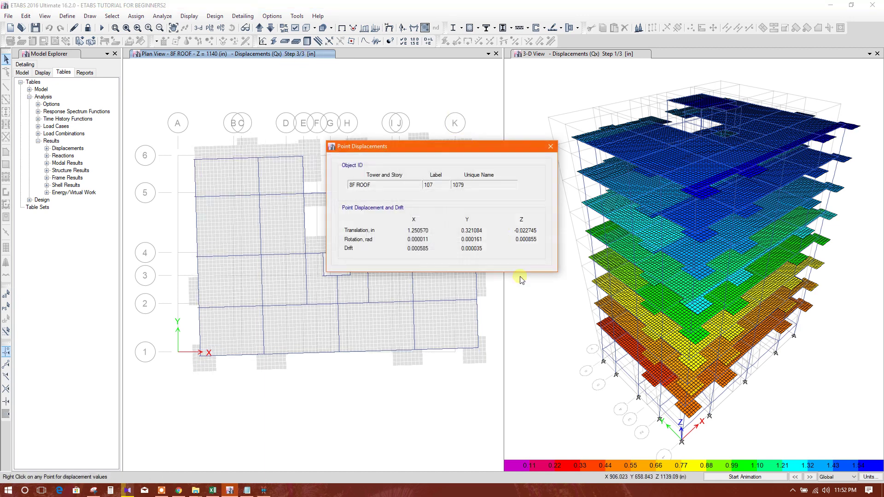
left_click(550, 147)
left_click(228, 490)
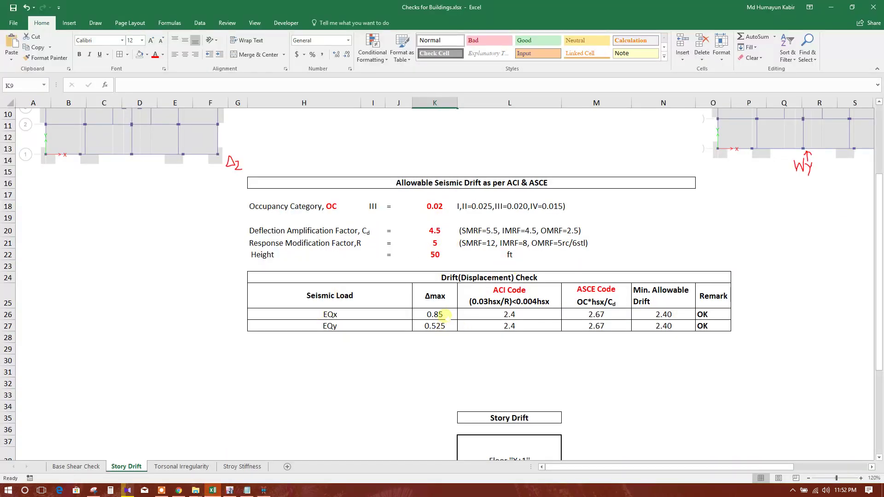
Step: Check the EQx Δmax of 0.85 in cell K26, then go back to ETABS
left_click(445, 314)
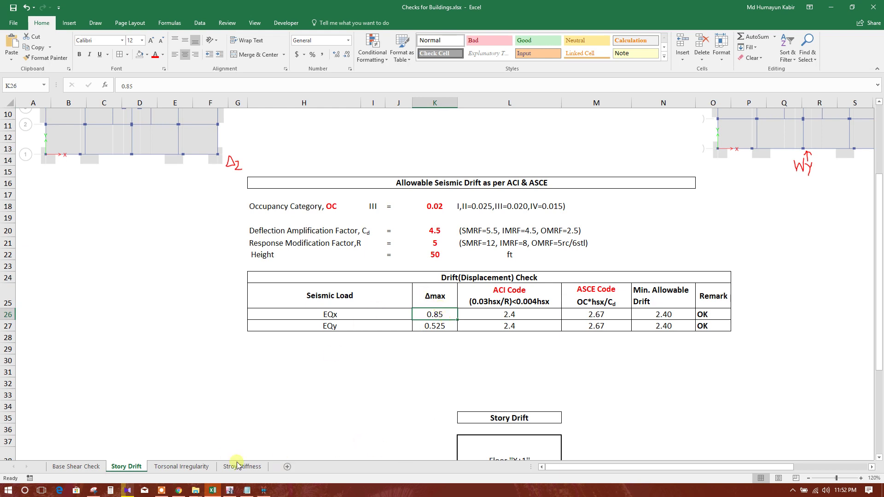
left_click(229, 490)
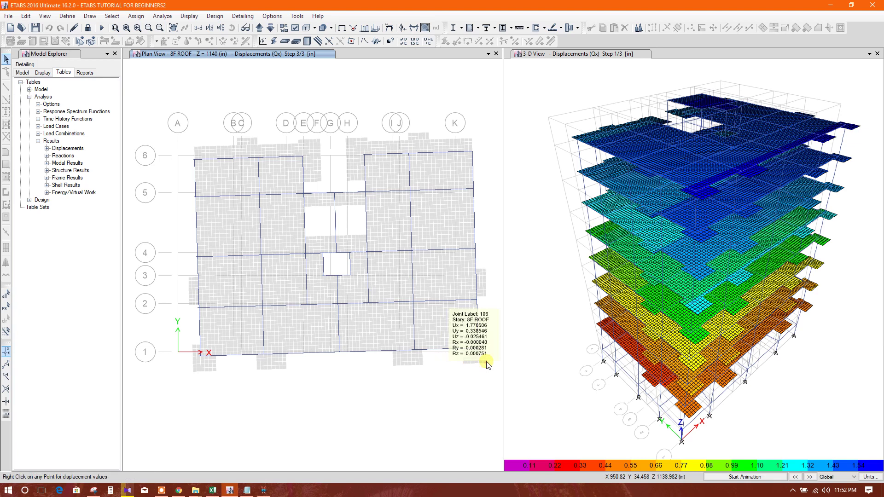
Step: Step the Qx display back to step 2 and read a roof joint's displacements
left_click(795, 477)
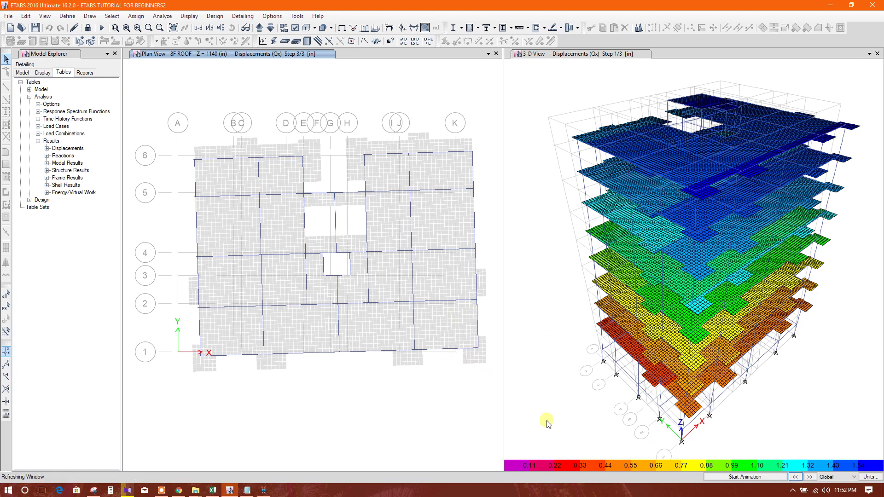
right_click(485, 368)
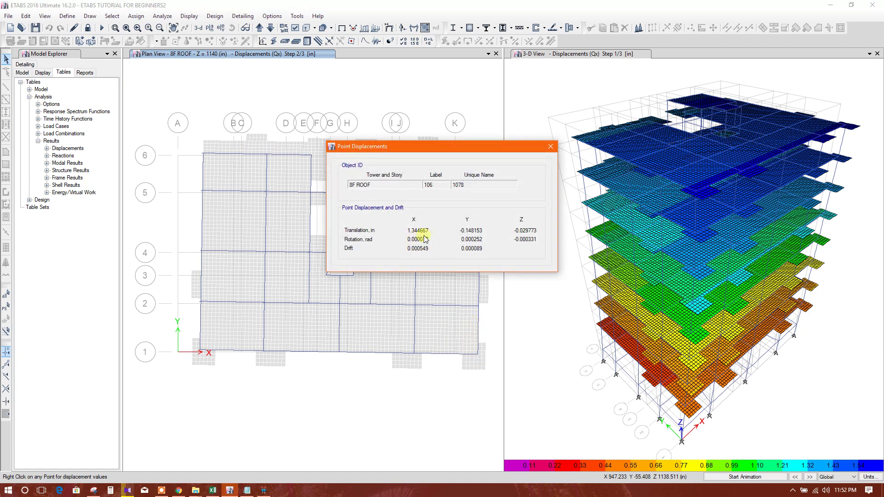
left_click(550, 147)
mouse_move(466, 220)
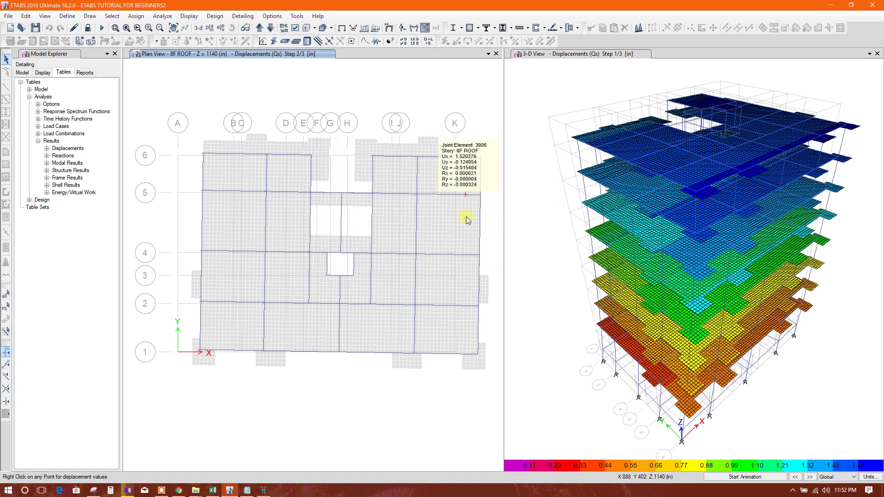
Step: Enter 1.57 as EQx Δmax in K26, then return to ETABS
left_click(212, 490)
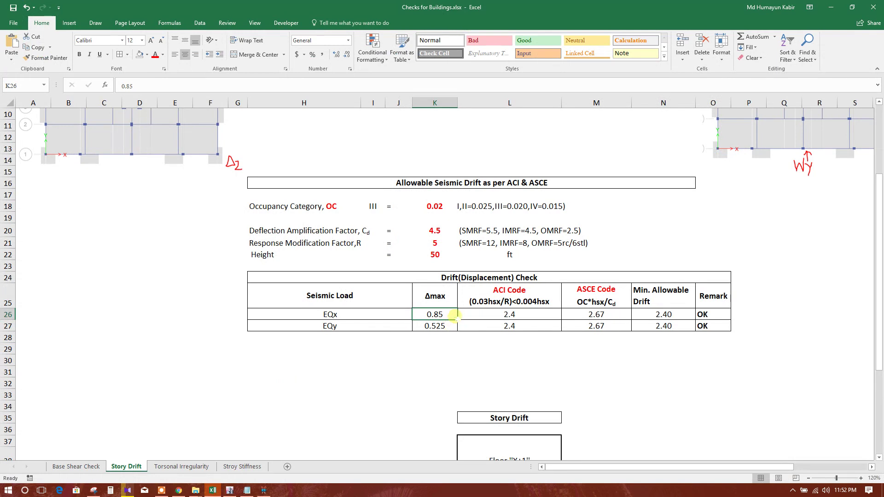
type("1")
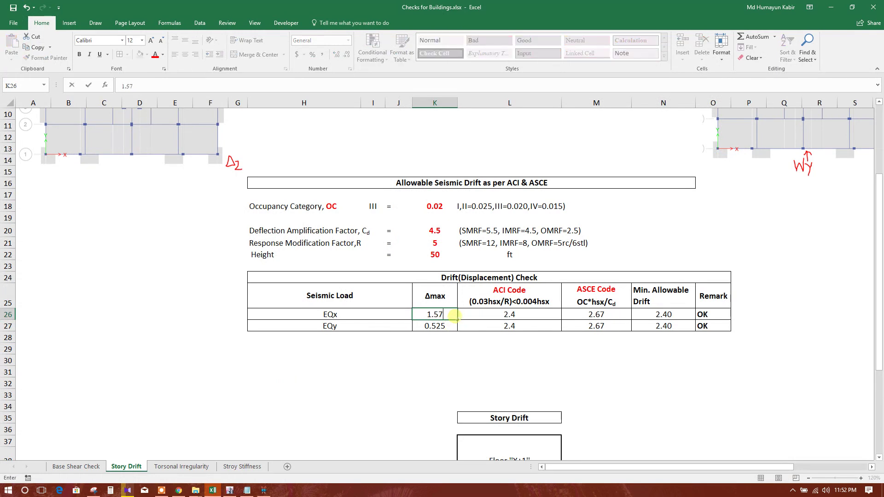
key("Return")
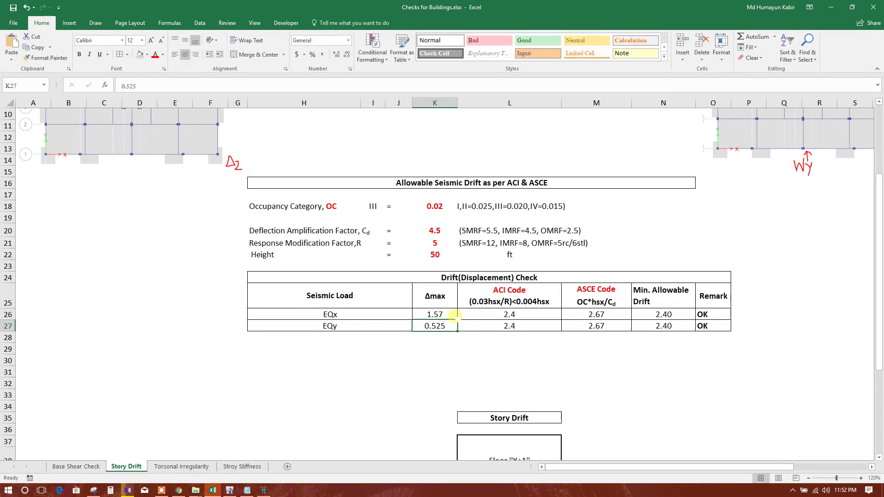
left_click(229, 489)
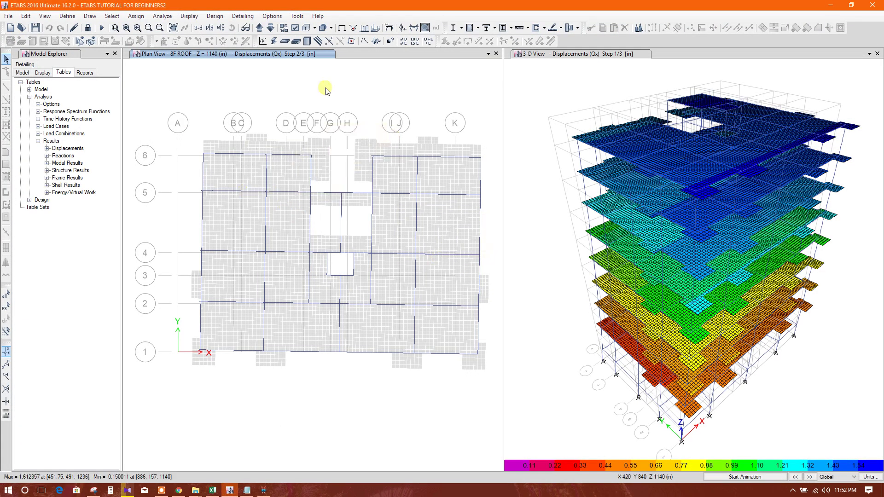
Step: Switch the deformed shape display to load case Qy
left_click(391, 29)
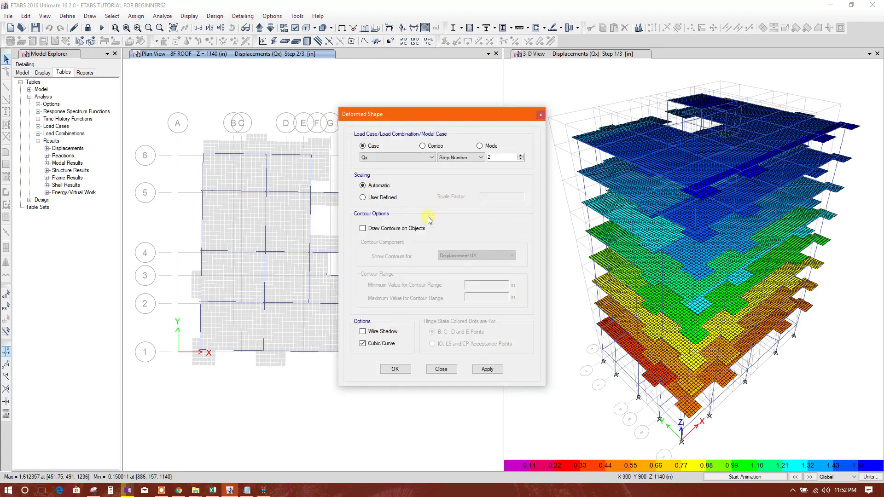
left_click(431, 158)
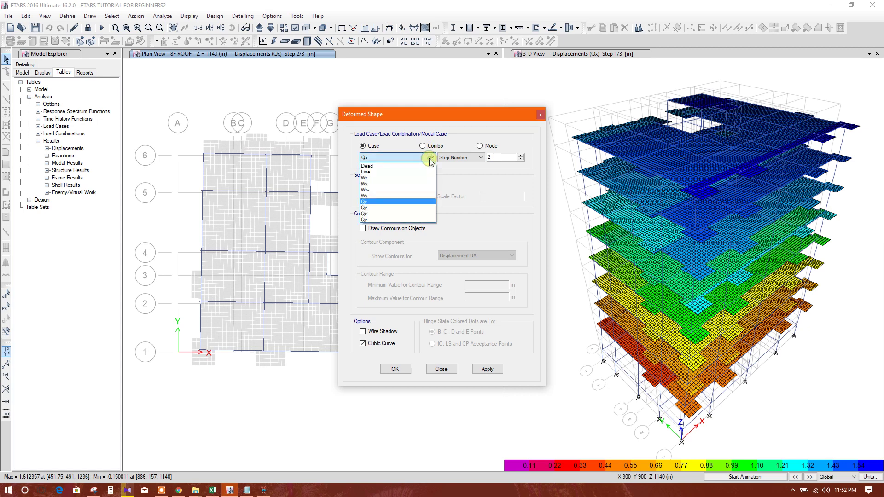
left_click(381, 208)
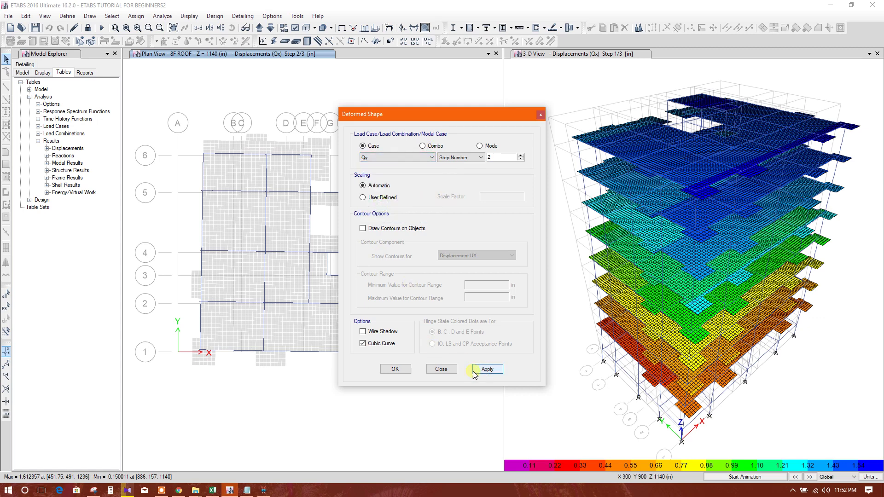
left_click(441, 369)
Step: Check the displacement and drift details at roof joints 107 and 47
mouse_move(449, 181)
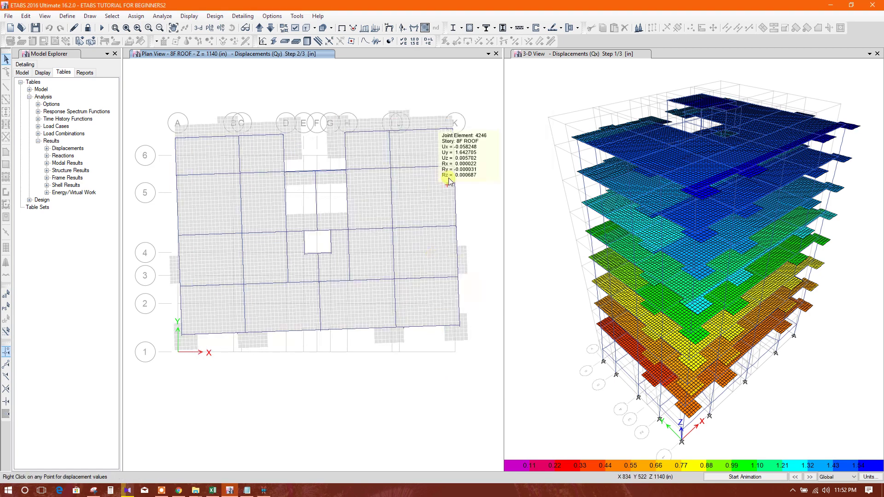
right_click(453, 119)
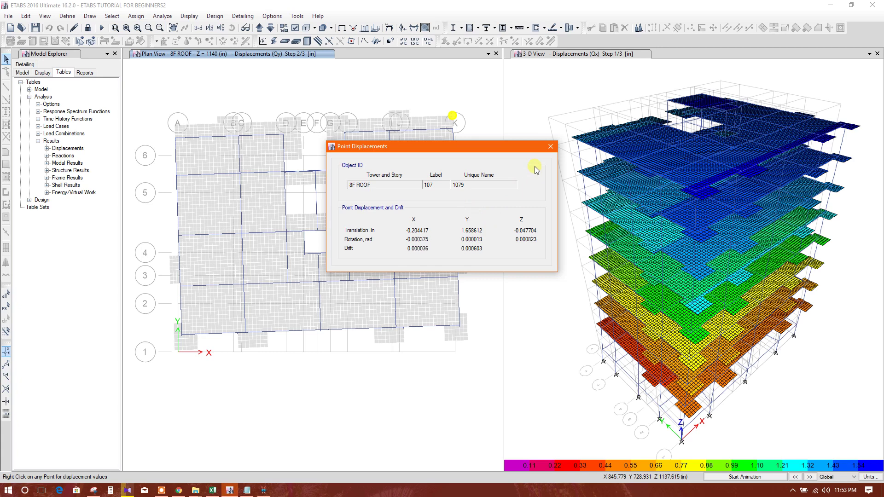
left_click(551, 146)
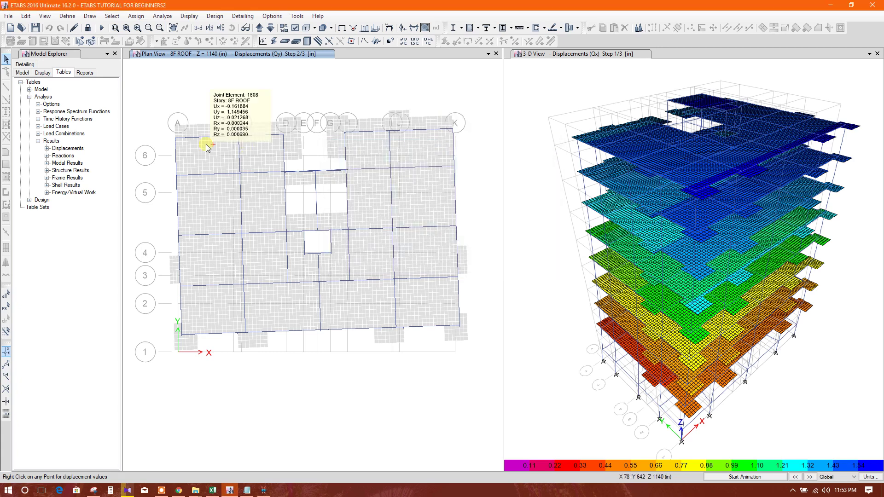
right_click(175, 124)
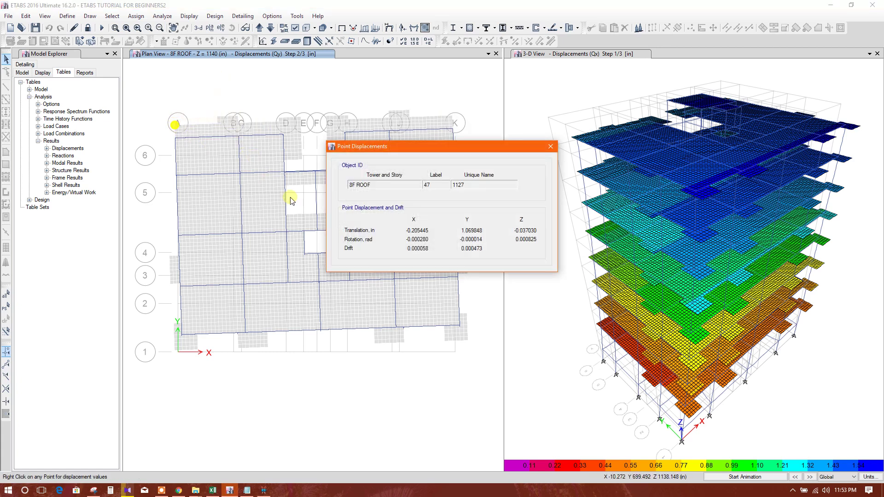
left_click(550, 146)
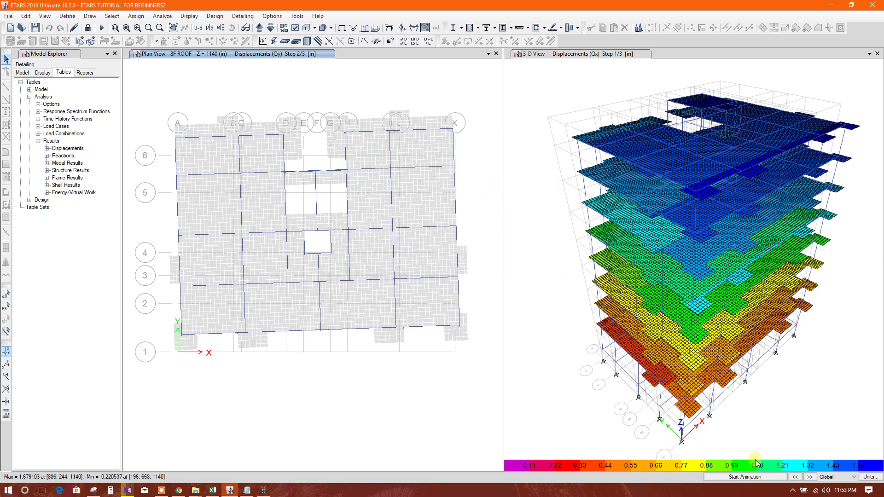
Step: Step the displacement plot forward through result steps, rechecking joint 47's displacements
left_click(807, 478)
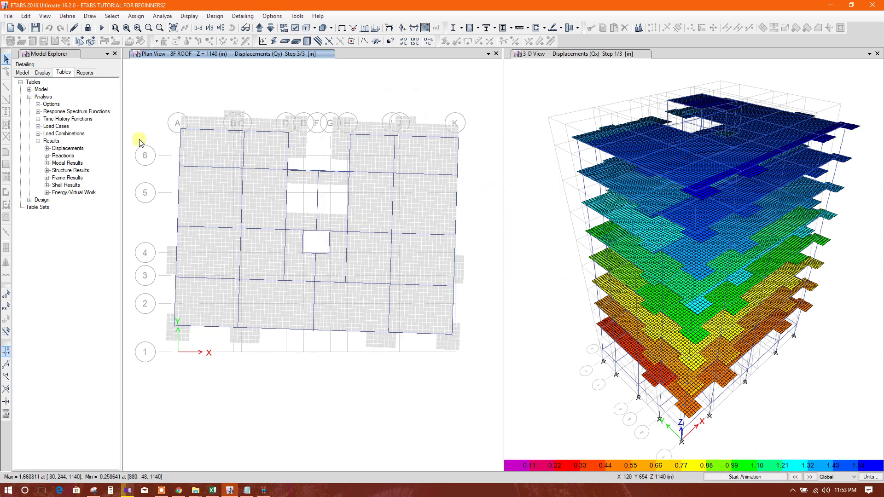
right_click(180, 119)
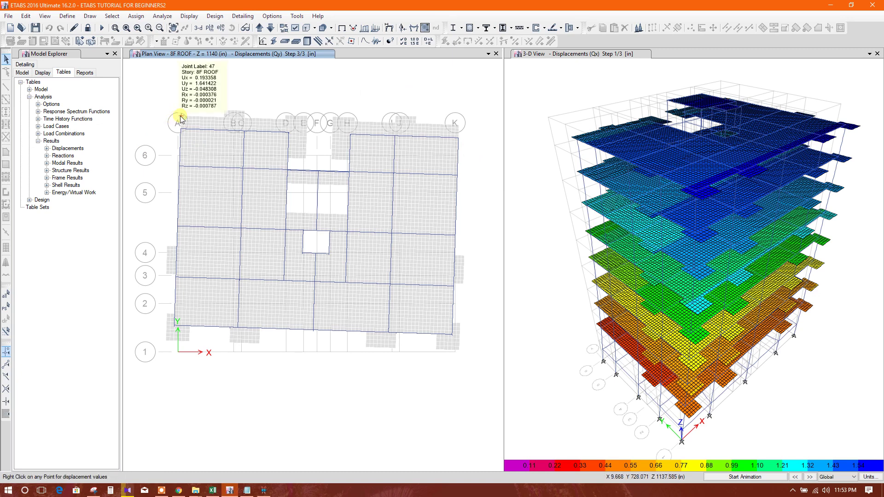
mouse_move(459, 128)
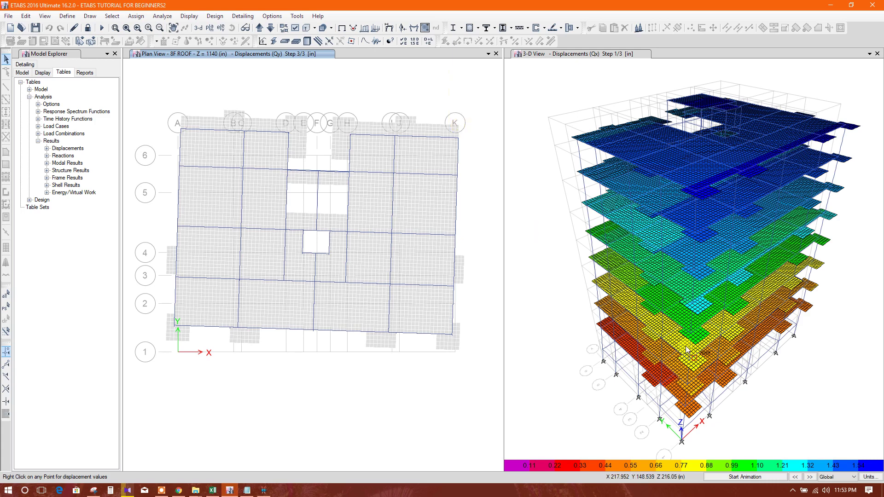
left_click(810, 478)
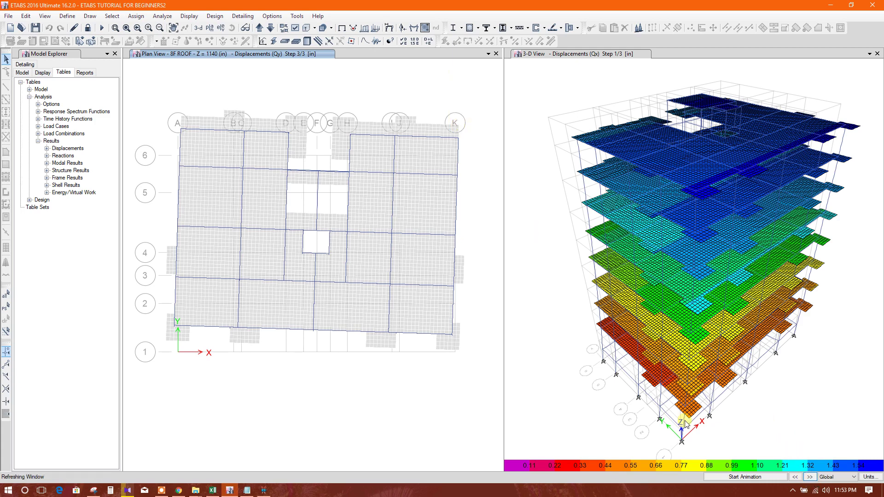
mouse_move(432, 146)
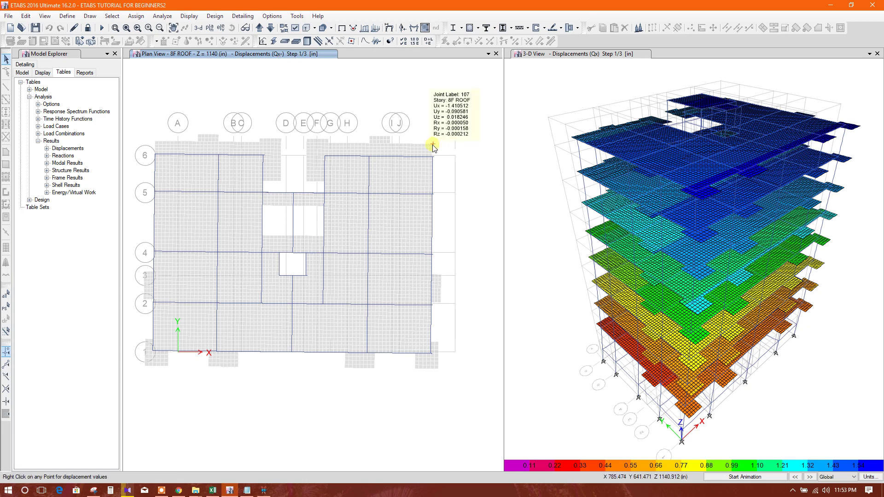
mouse_move(156, 141)
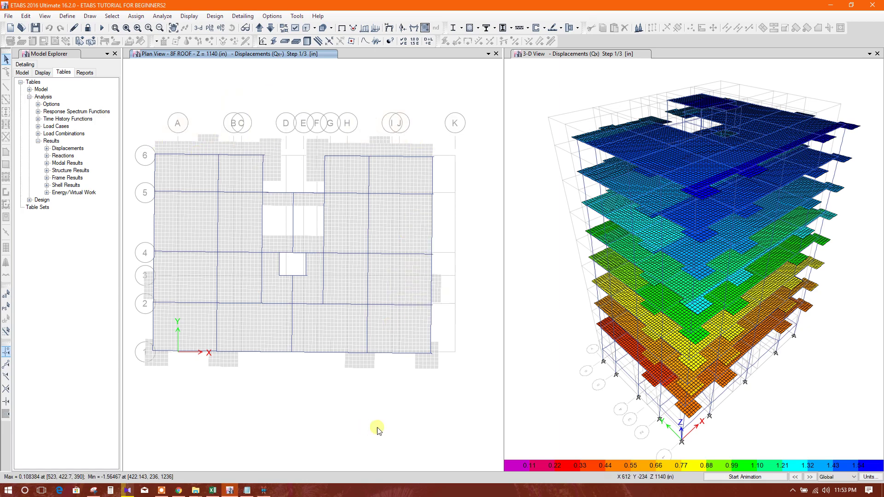
left_click(213, 490)
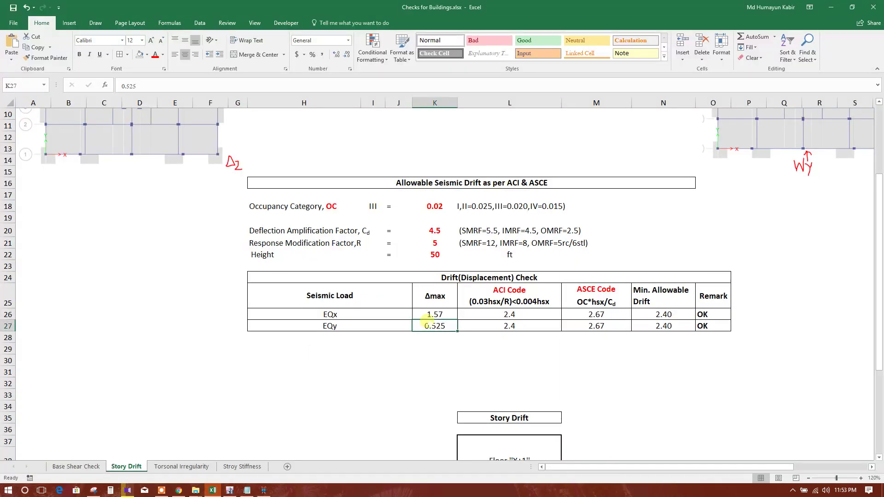
Step: Enter 1.65 as the EQy maximum drift in the seismic drift table
type("1.65")
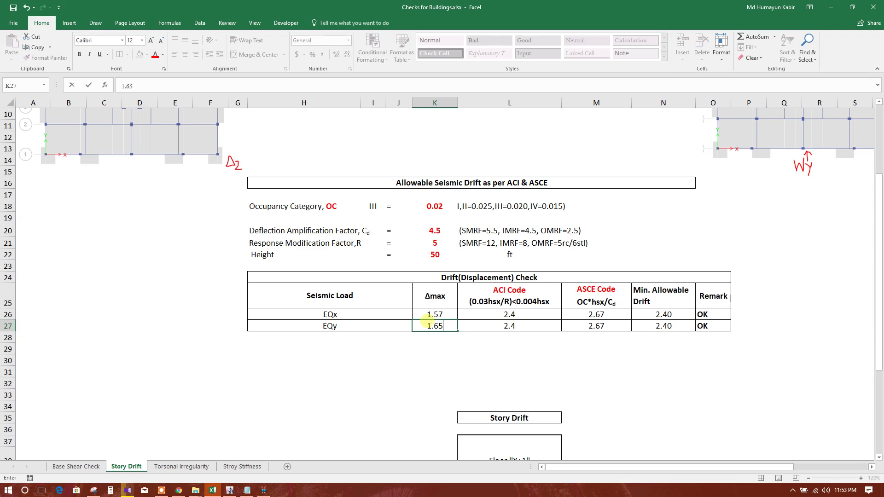
key("Return")
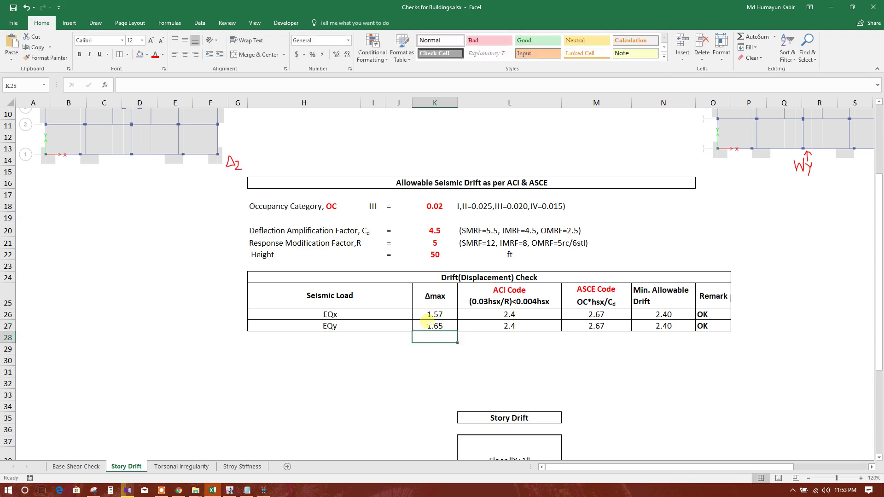
left_click(373, 372)
scroll(393, 350, "up", 1)
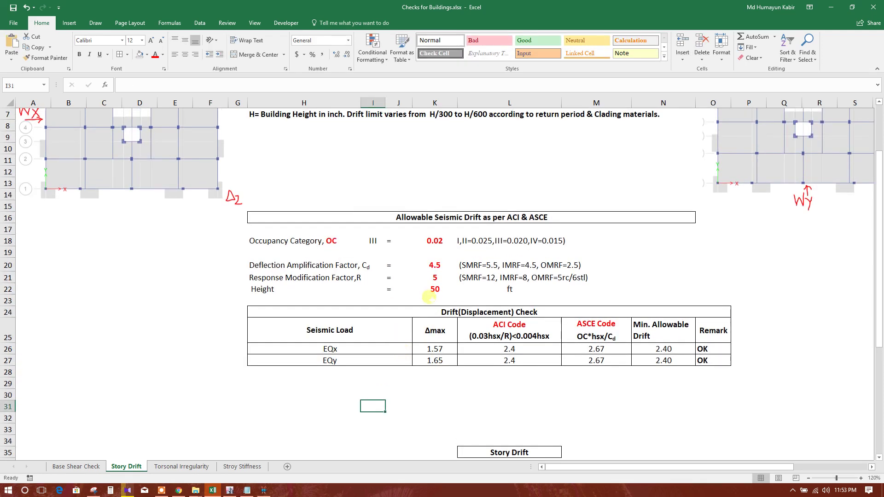
Step: Review the 0.02 drift factor and Cd 4.5, then set R to 8 and height to 103 ft
left_click(430, 243)
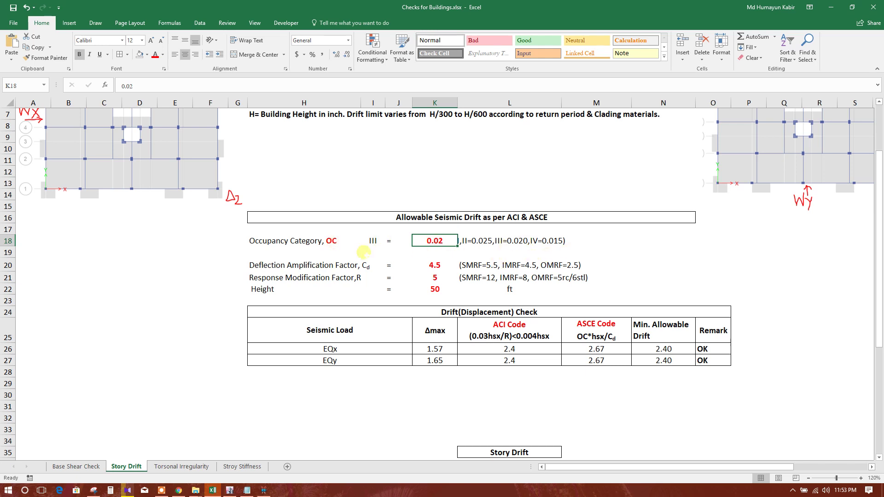
left_click(298, 266)
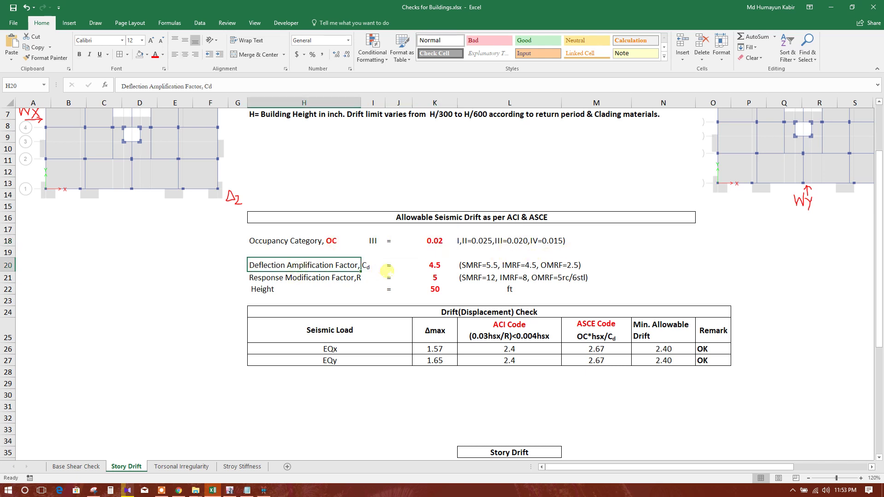
left_click(440, 266)
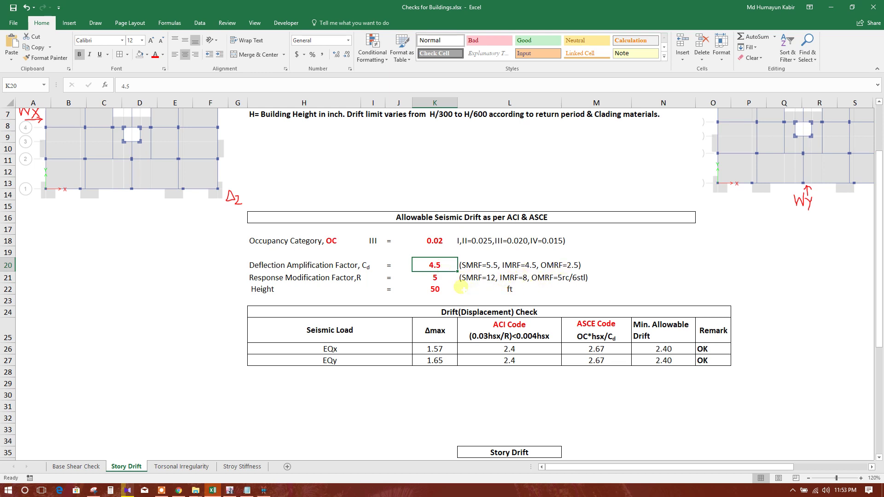
left_click(440, 277)
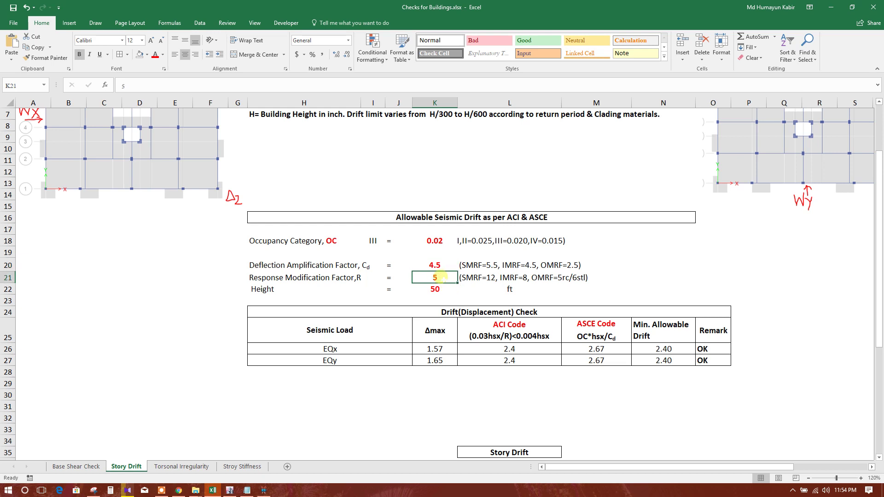
type("8")
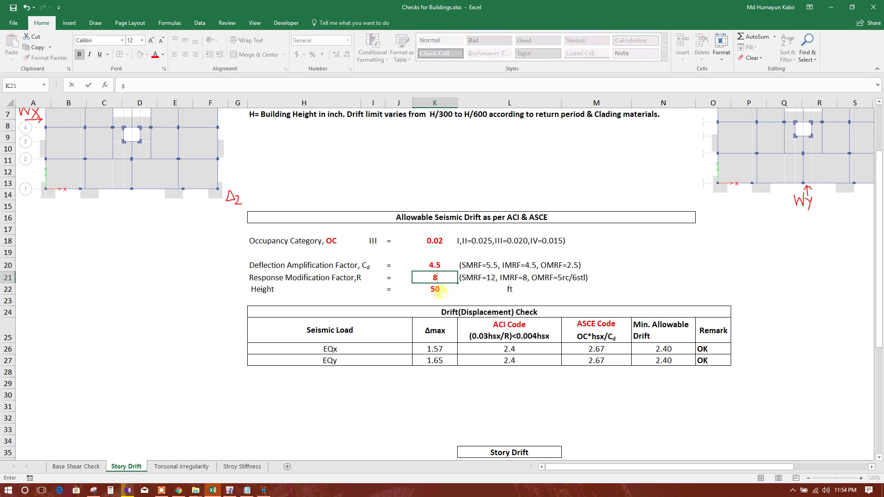
left_click(437, 289)
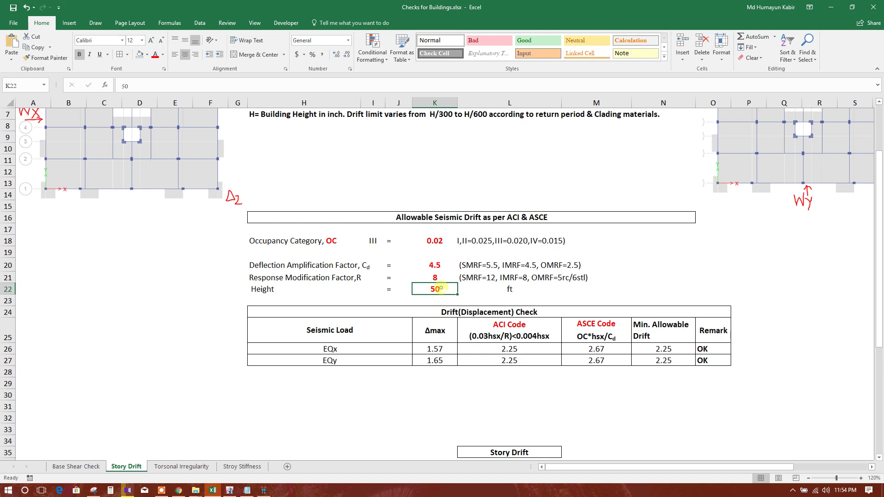
type("103")
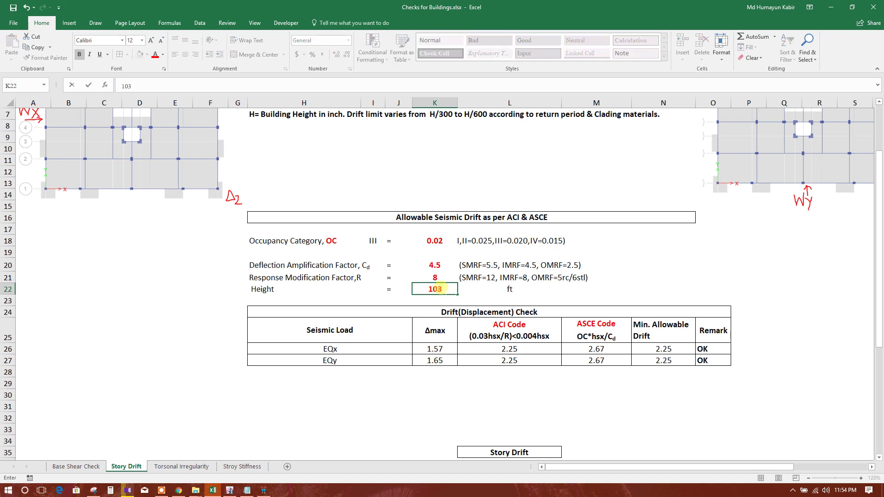
key("Return")
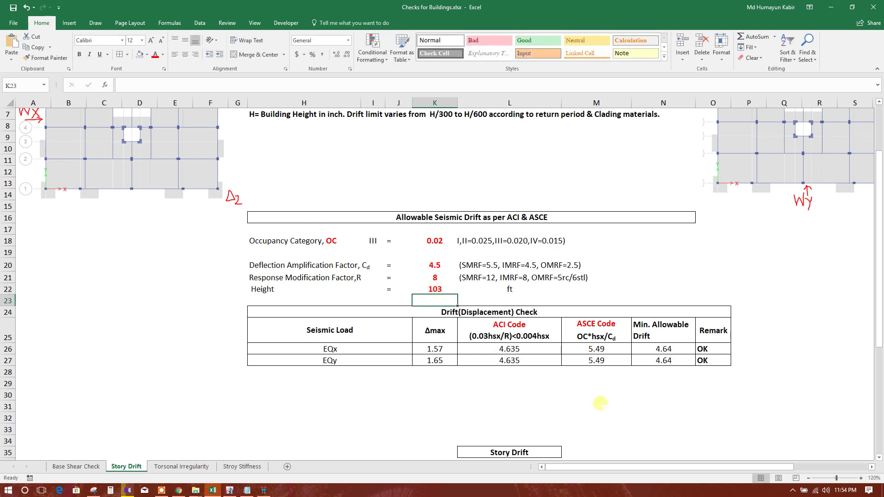
left_click(680, 416)
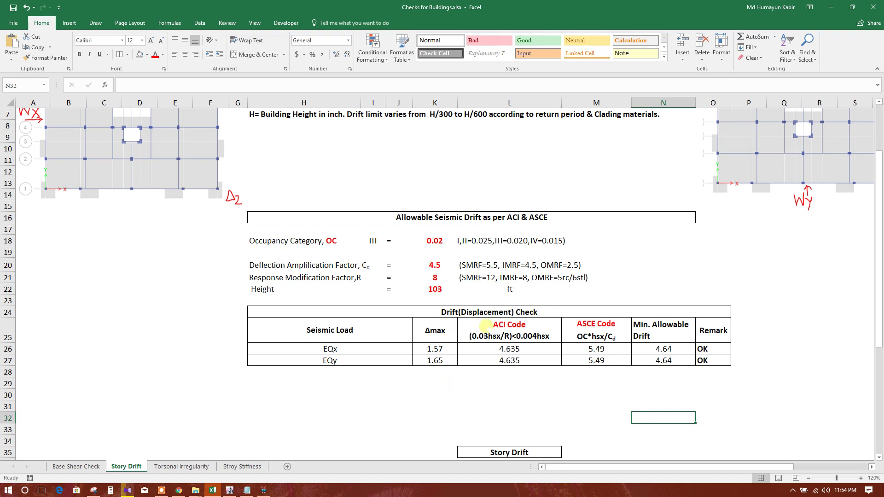
Step: Inspect the allowable drift formulas, the EQx 1.57 and EQy 1.65 drifts, and the Remark check
left_click(531, 351)
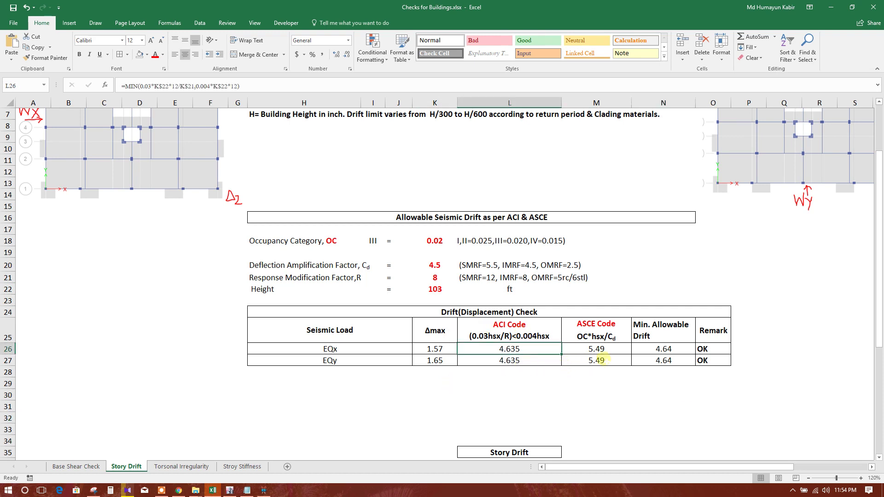
left_click(606, 352)
left_click(665, 352)
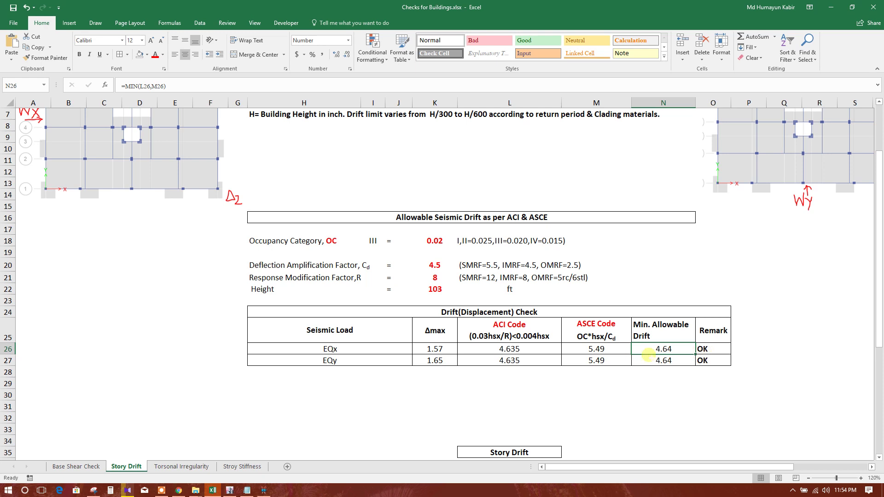
left_click(444, 353)
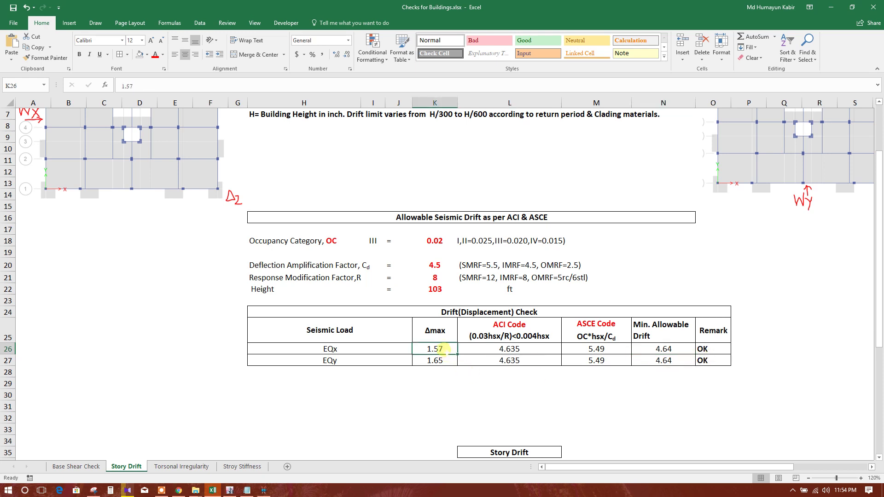
left_click(444, 360)
left_click(449, 351)
left_click(445, 362)
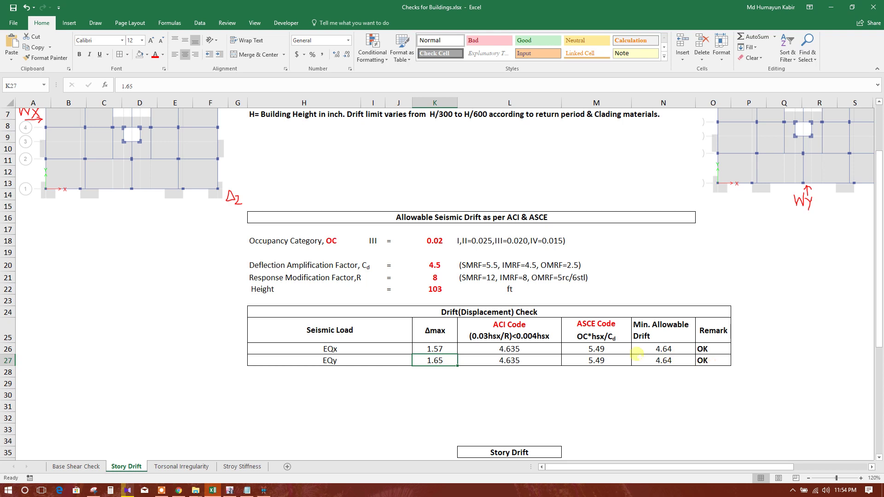
left_click(713, 349)
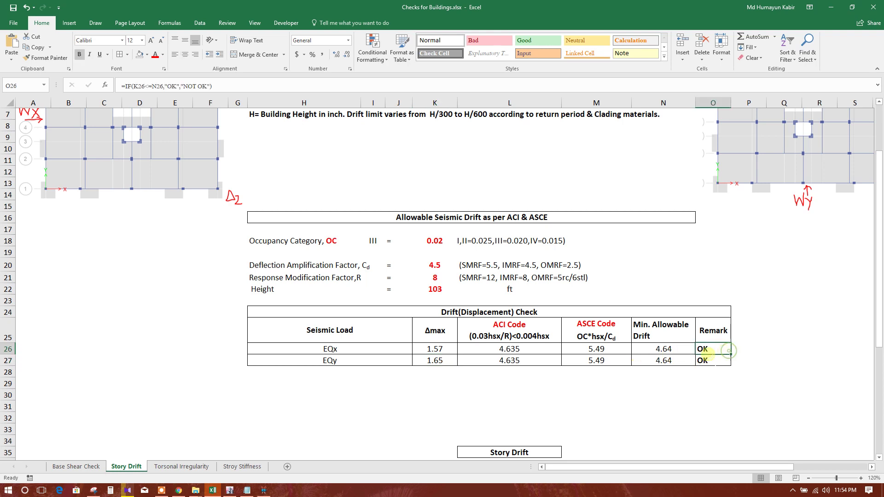
left_click(713, 372)
left_click(764, 371)
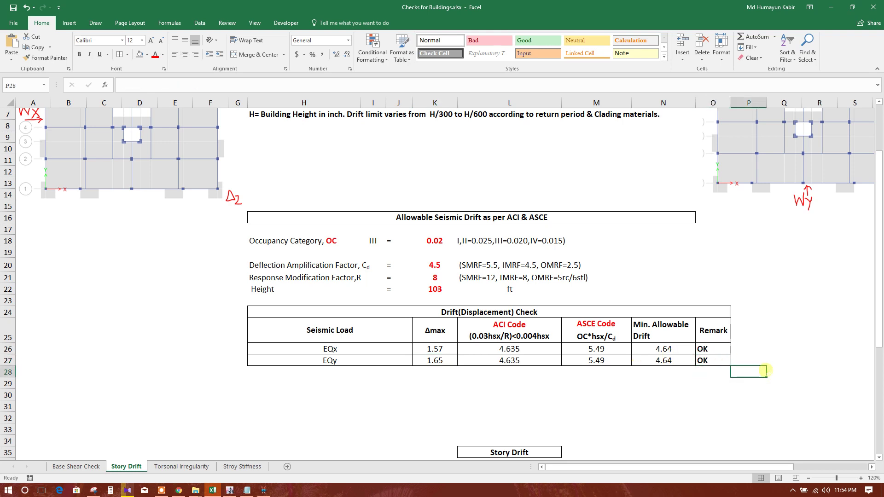
Step: Scroll down the sheet to bring the Story Drift diagram into view
scroll(549, 386, "up", 2)
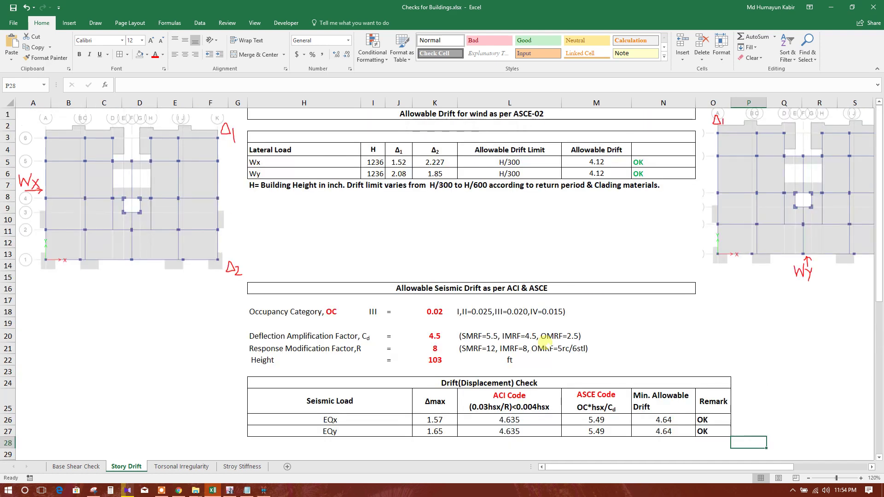
scroll(543, 342, "down", 2)
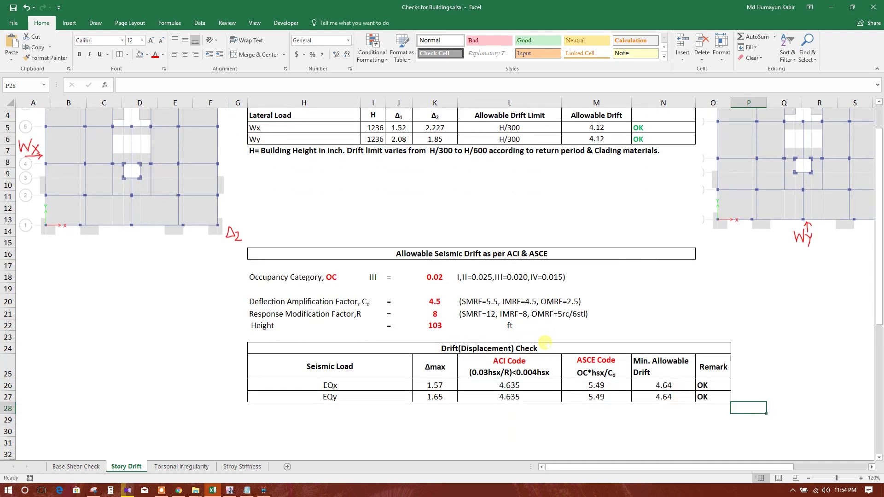
scroll(525, 349, "up", 1)
scroll(525, 348, "down", 1)
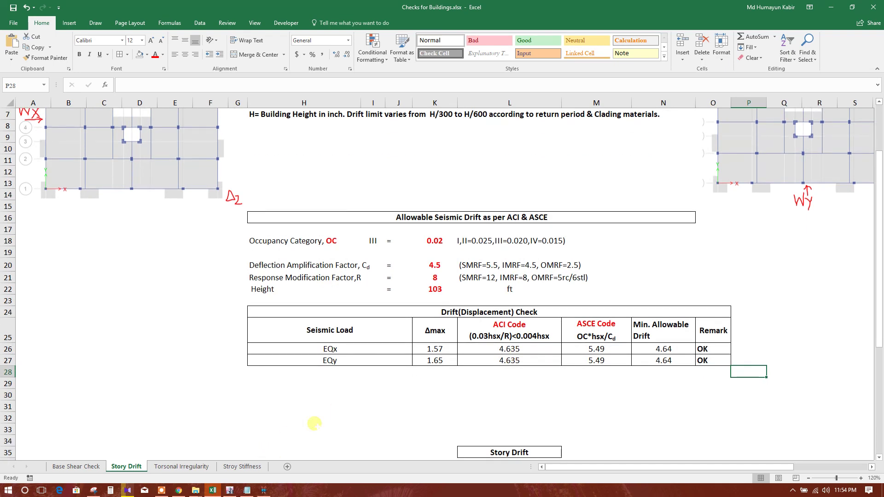
scroll(385, 394, "down", 2)
scroll(385, 394, "down", 4)
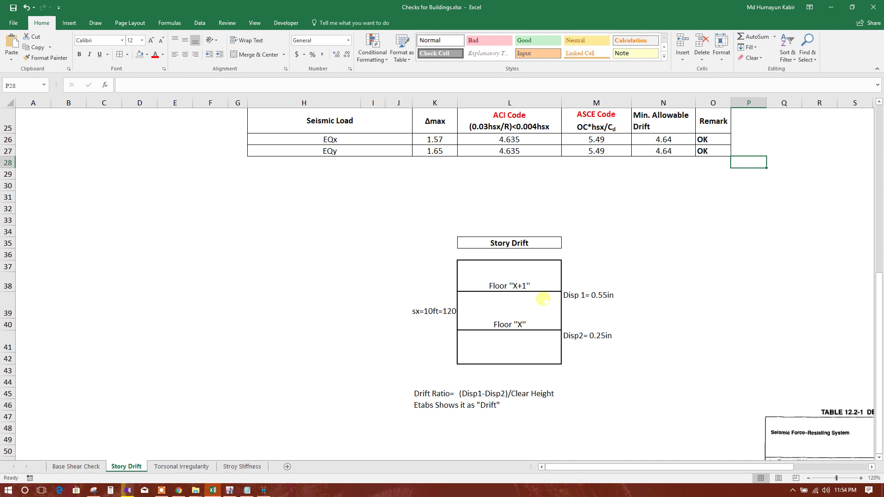
Step: Point out the Floor X and X+1 levels and the storey height on the Story Drift diagram
left_click(566, 299)
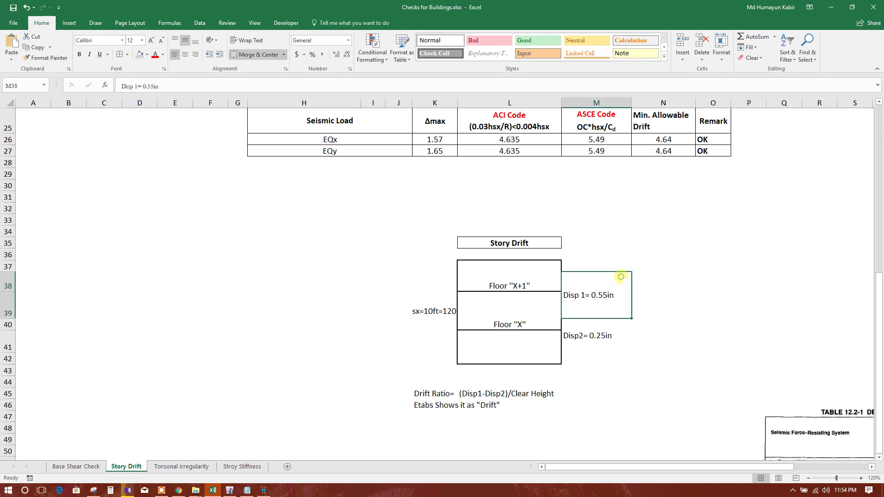
left_click(506, 296)
left_click(539, 327)
left_click(544, 285)
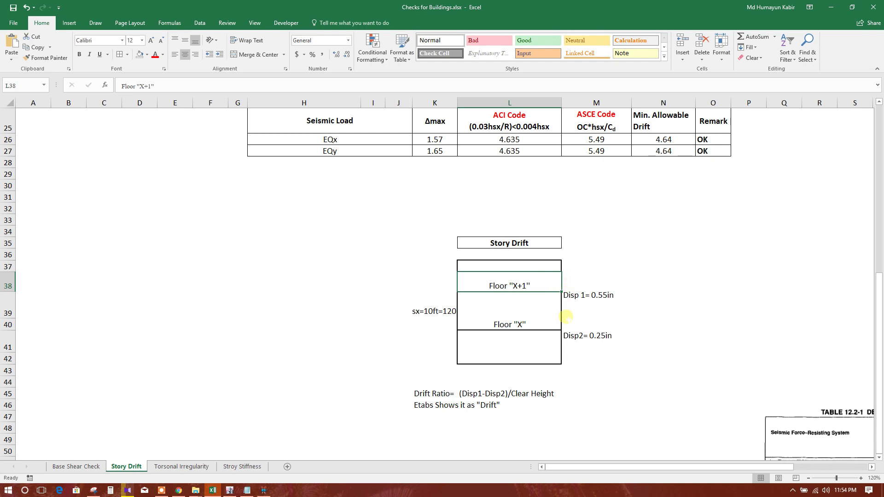
left_click(508, 297)
left_click(534, 324)
left_click(520, 332)
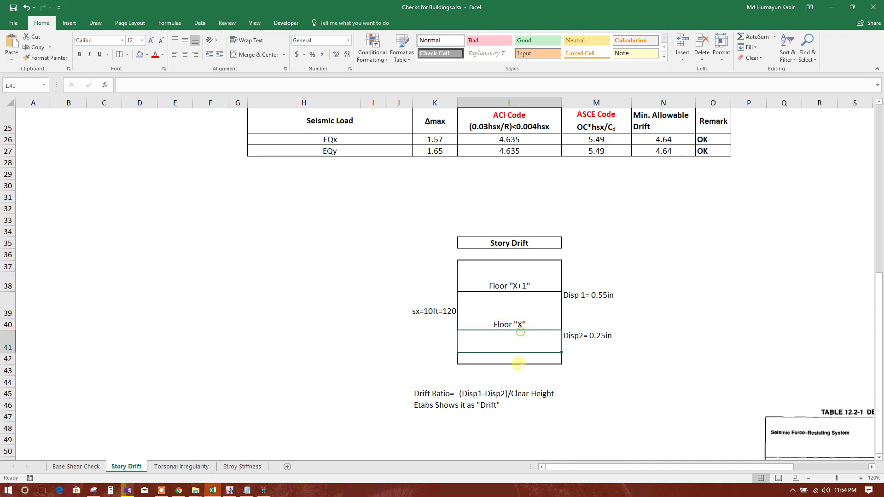
scroll(517, 363, "down", 1)
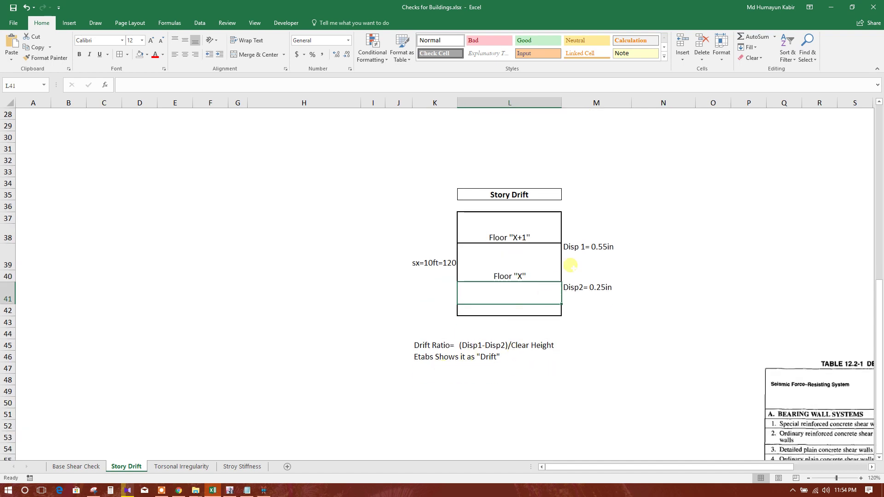
Step: Explain Disp 1 of 0.55in, Disp2 of 0.25in and the drift ratio formula
left_click(573, 260)
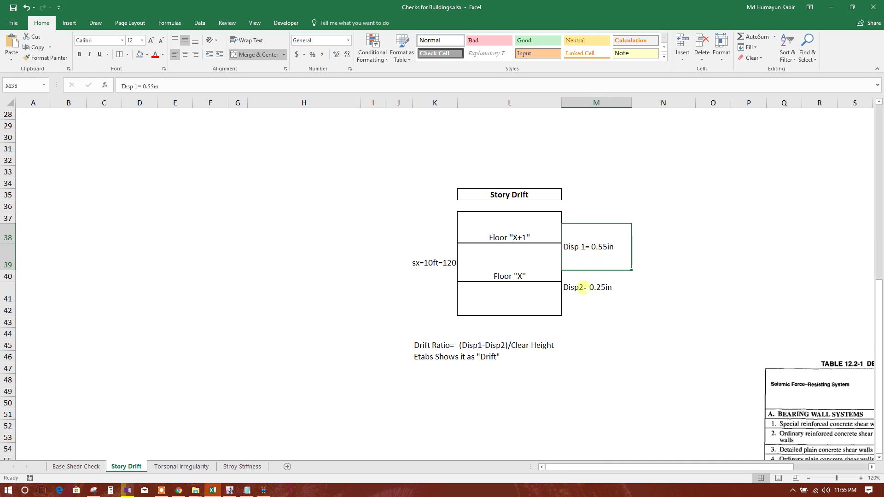
left_click(584, 288)
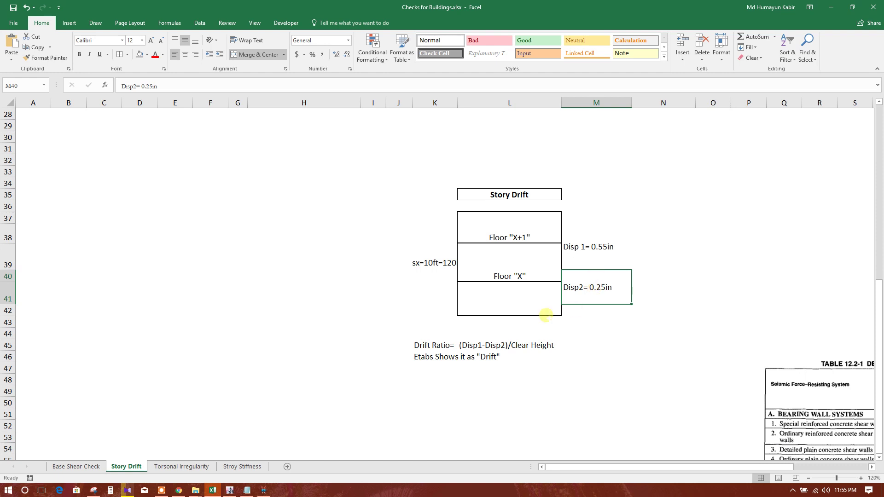
left_click(507, 343)
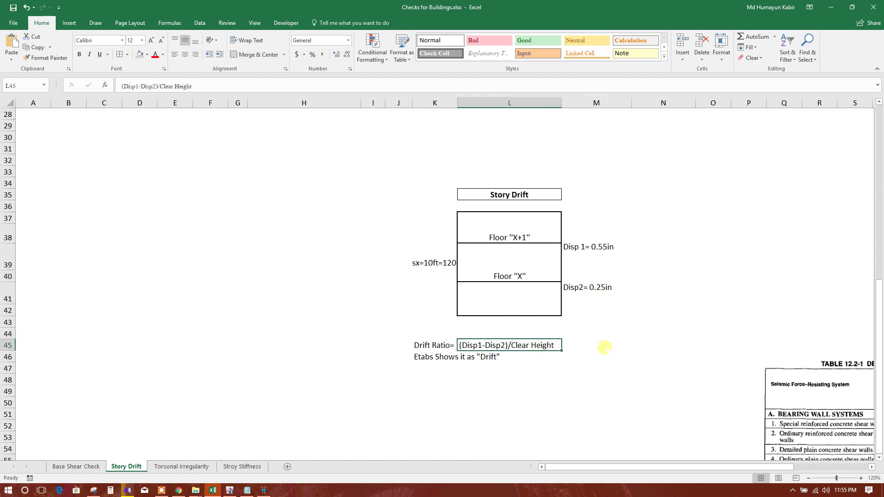
left_click(551, 278)
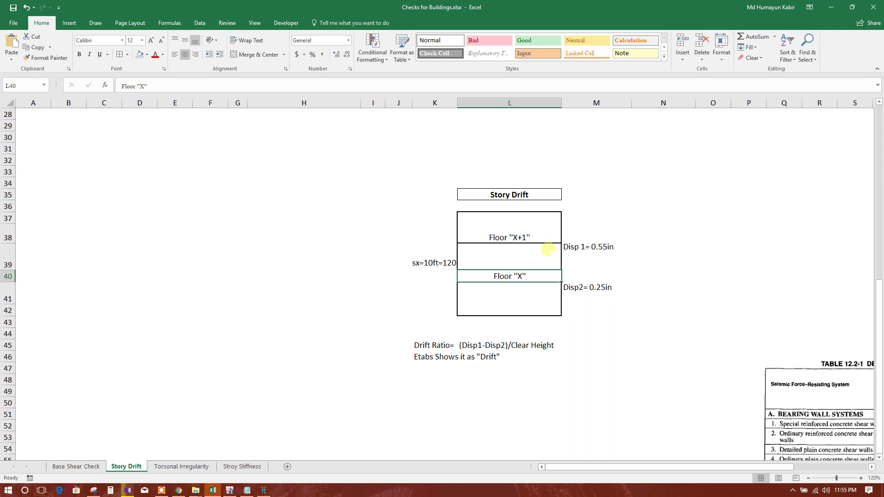
left_click(547, 256)
left_click_drag(544, 270, 546, 266)
left_click(688, 276)
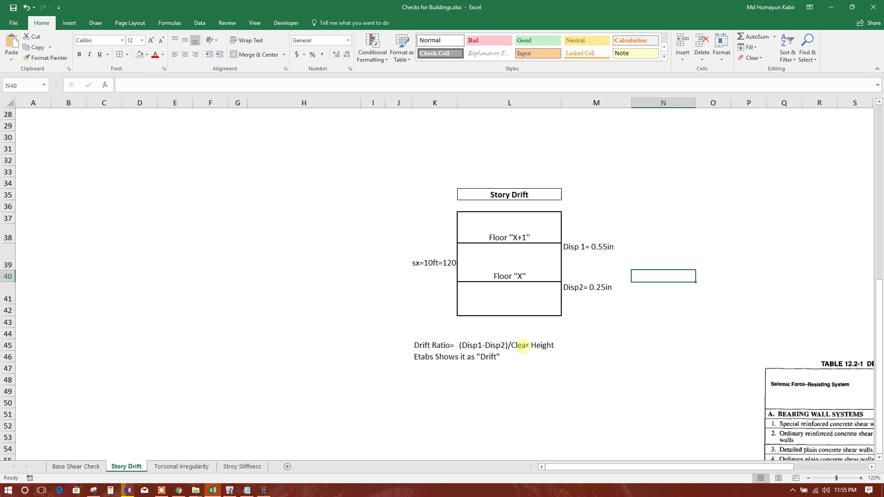
left_click(230, 489)
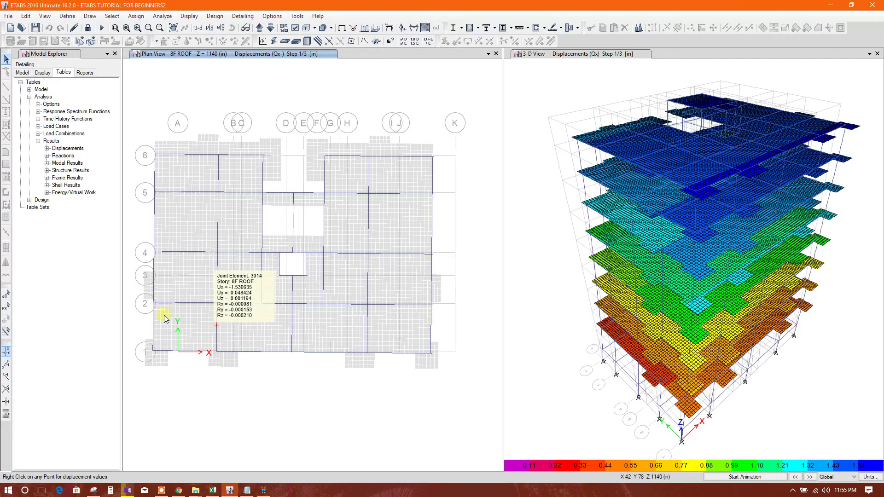
Step: Display the Story Drifts table from the displacement results tables
left_click(47, 148)
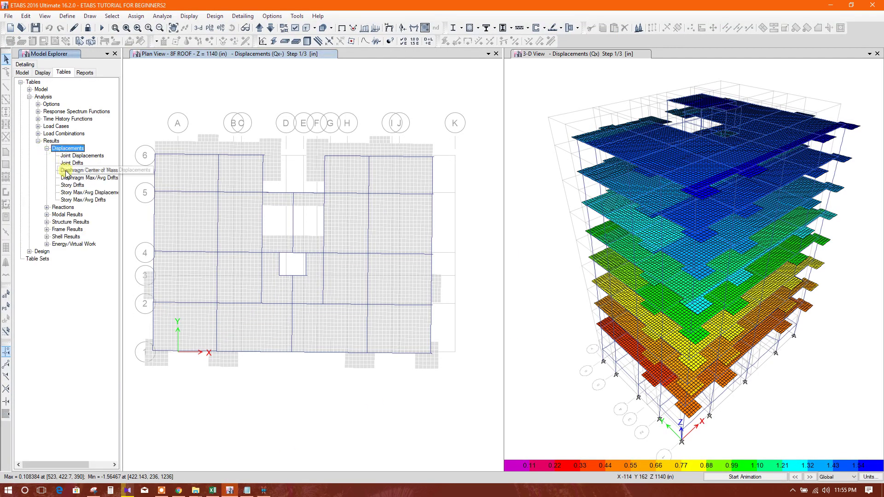
right_click(81, 186)
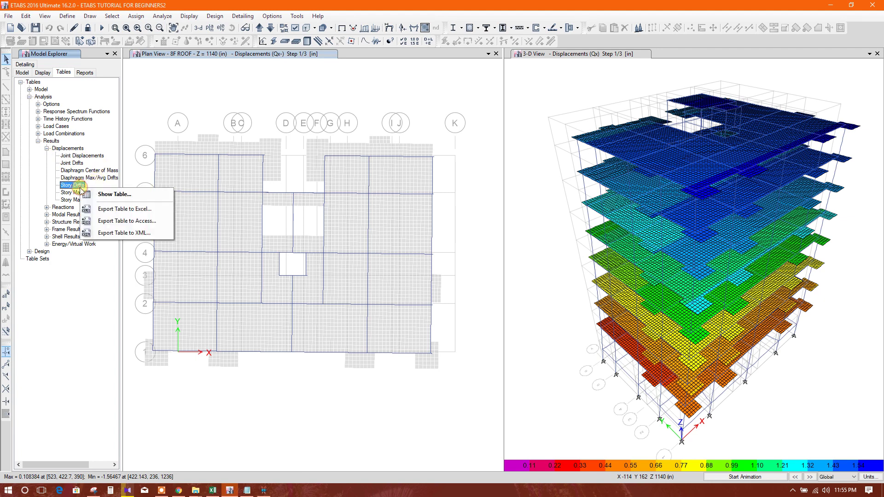
left_click(99, 193)
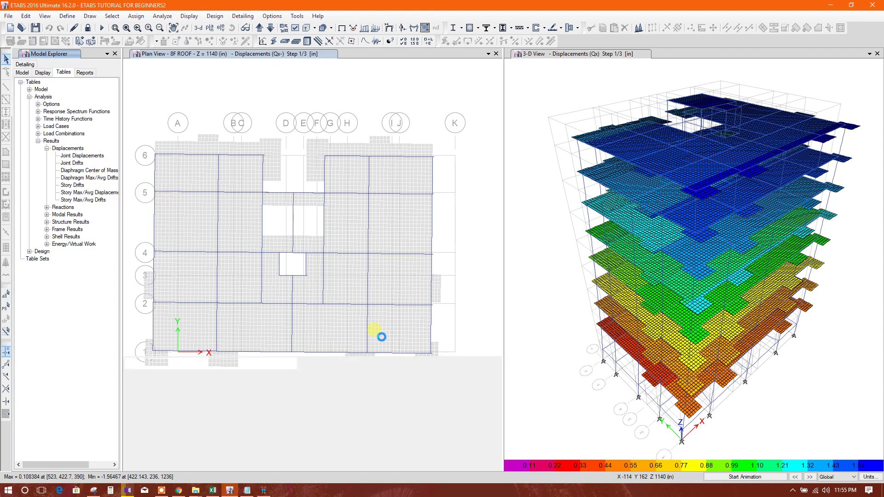
right_click(375, 330)
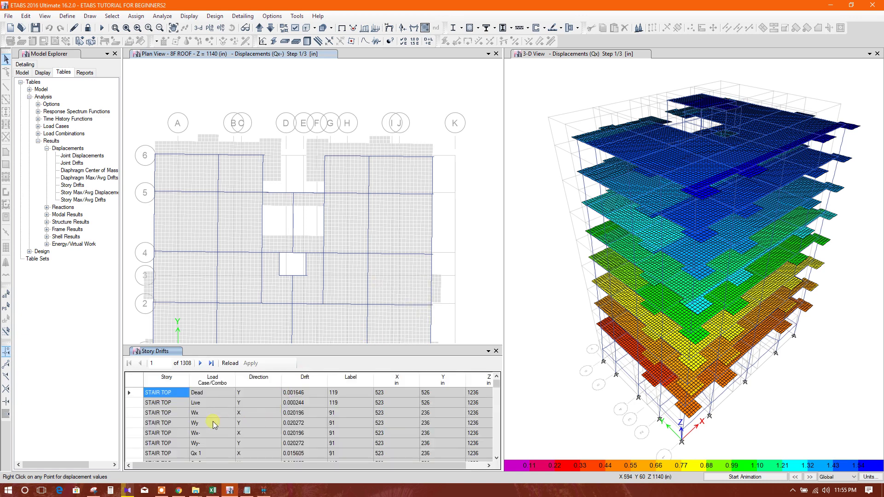
scroll(184, 428, "down", 9)
left_click(153, 432)
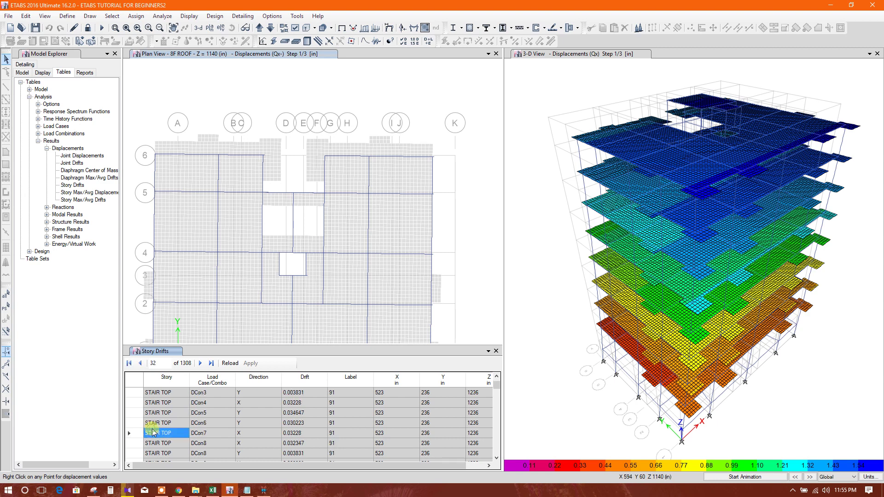
scroll(153, 431, "down", 5)
Step: Filter the Story column to keep only the 8F ROOF story rows
right_click(174, 395)
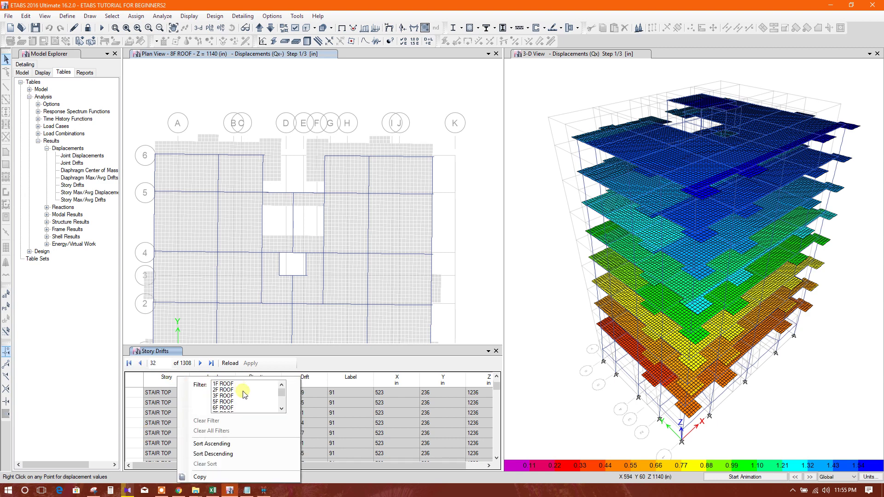
scroll(237, 404, "down", 2)
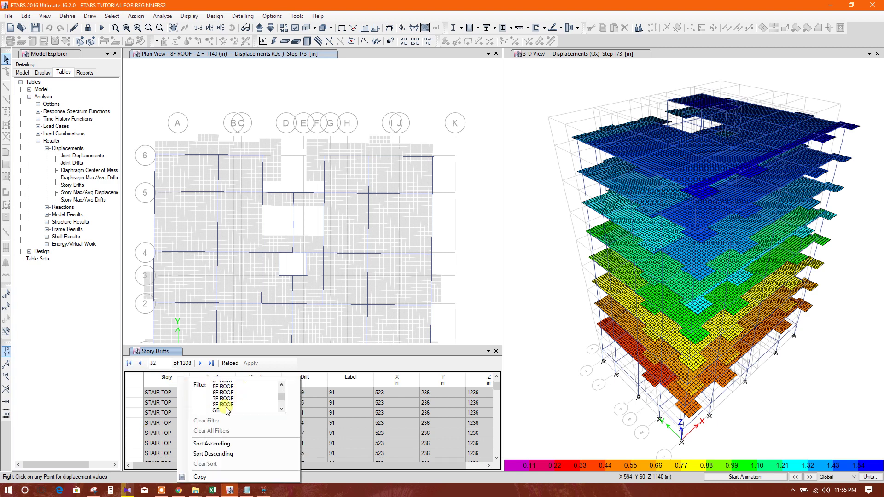
scroll(228, 408, "up", 2)
scroll(226, 407, "up", 1)
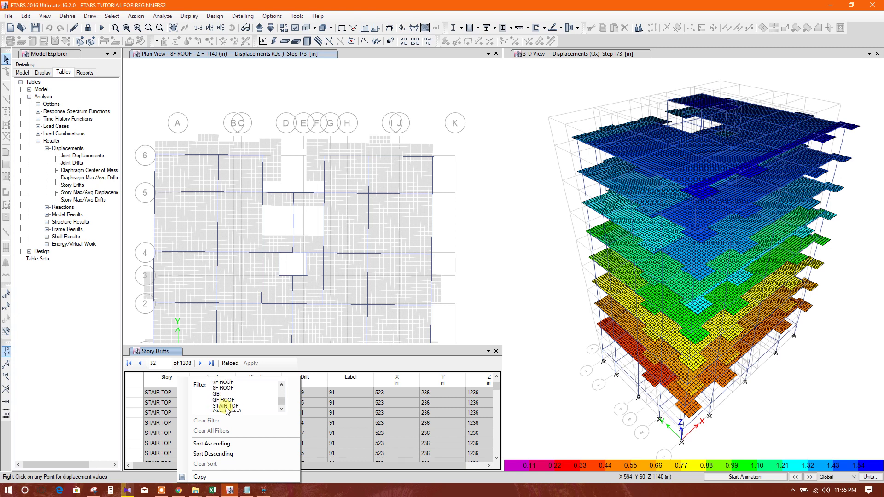
scroll(226, 400, "down", 2)
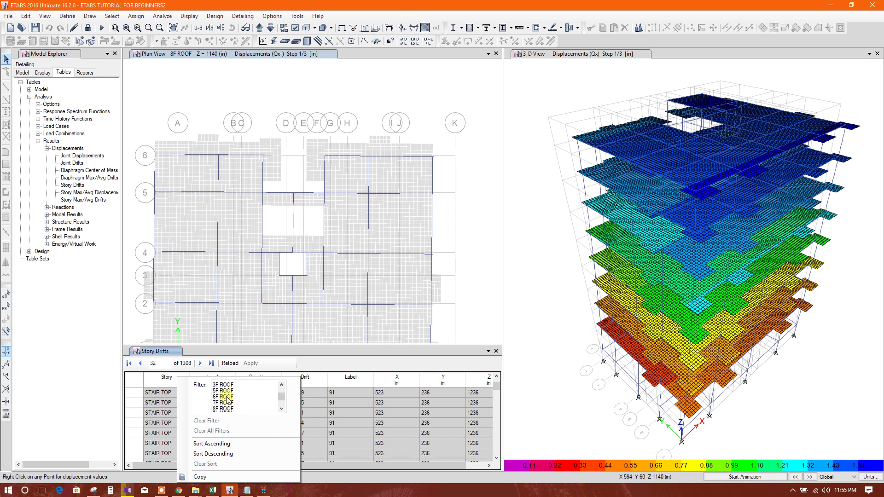
scroll(232, 394, "up", 1)
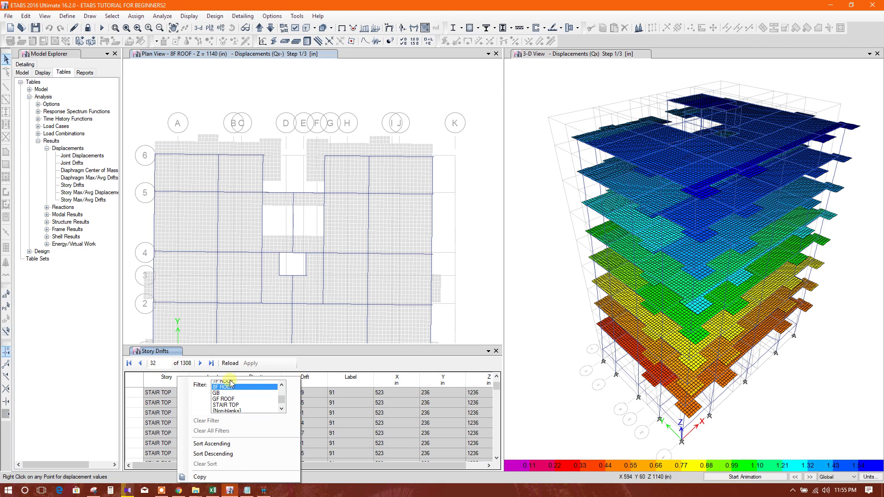
left_click(231, 397, "shift")
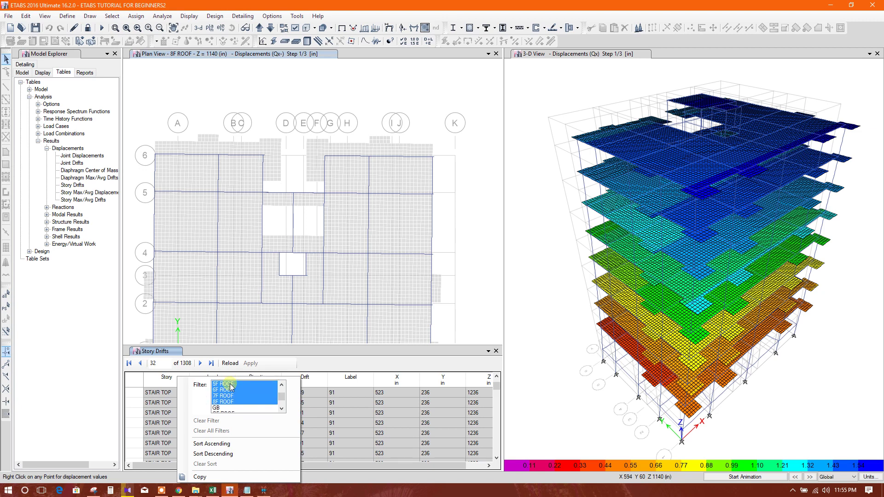
left_click(163, 381)
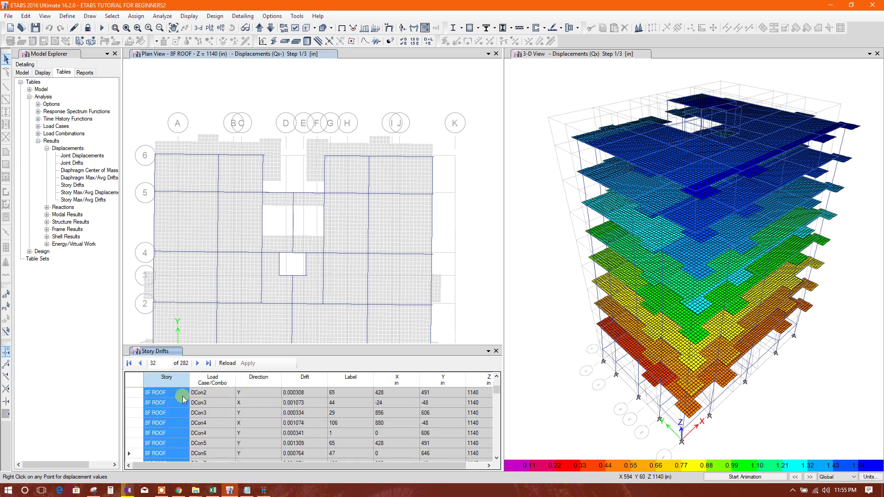
left_click(222, 381)
Step: Filter the Load Case/Combo column to Qx 3, leaving the 8F ROOF and 7F ROOF drifts
scroll(281, 396, "down", 20)
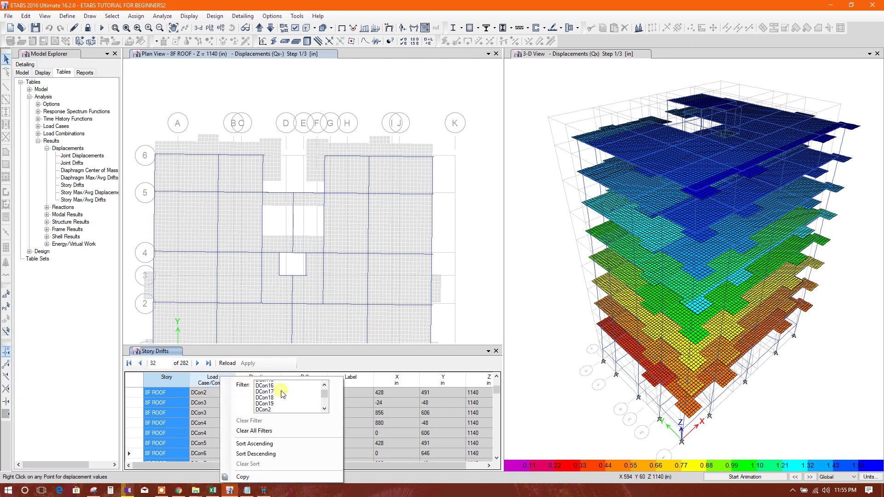
scroll(282, 400, "down", 10)
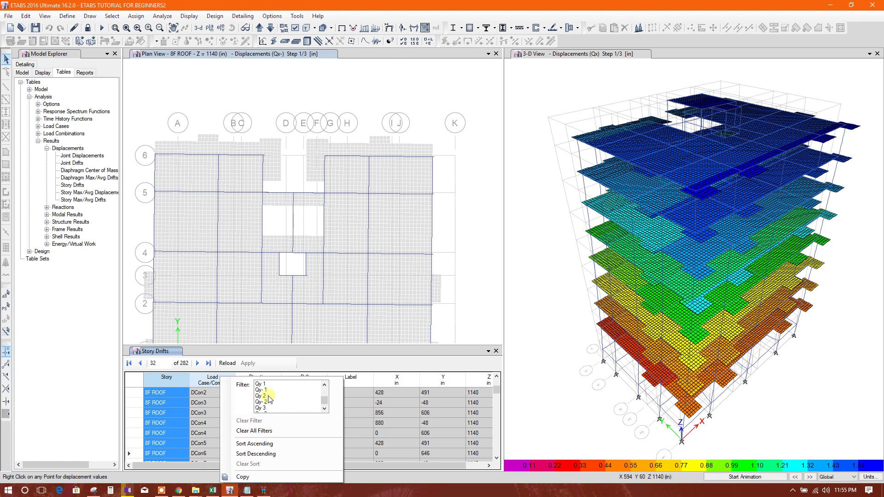
left_click(261, 408)
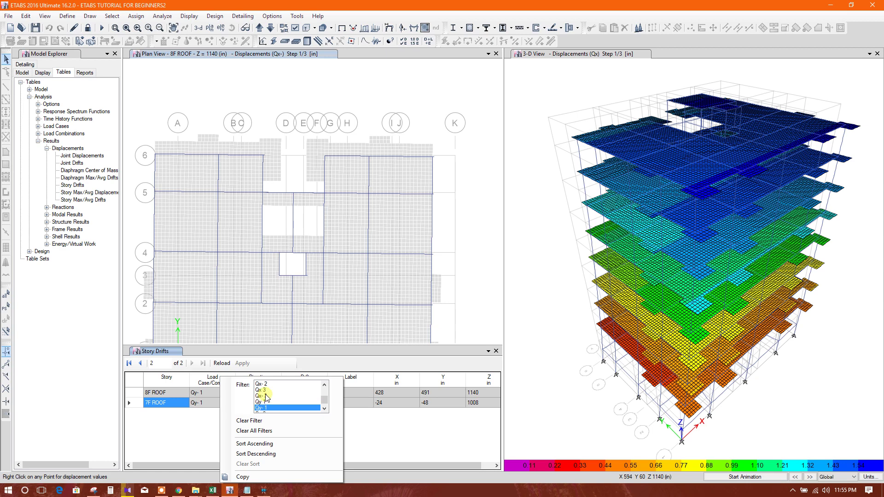
left_click(262, 390)
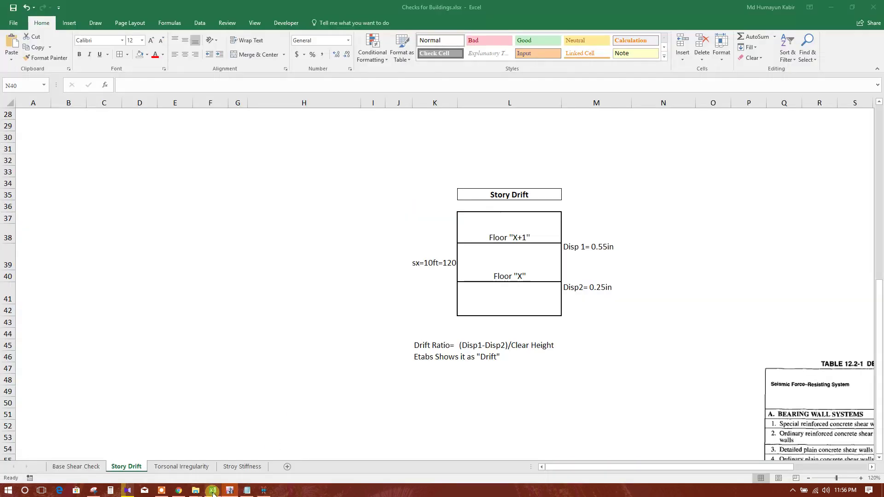
Step: Review the diagram's Floor X/X+1 labels, Disp 1 0.55in, Disp2 0.25in and drift ratio formula
left_click(212, 491)
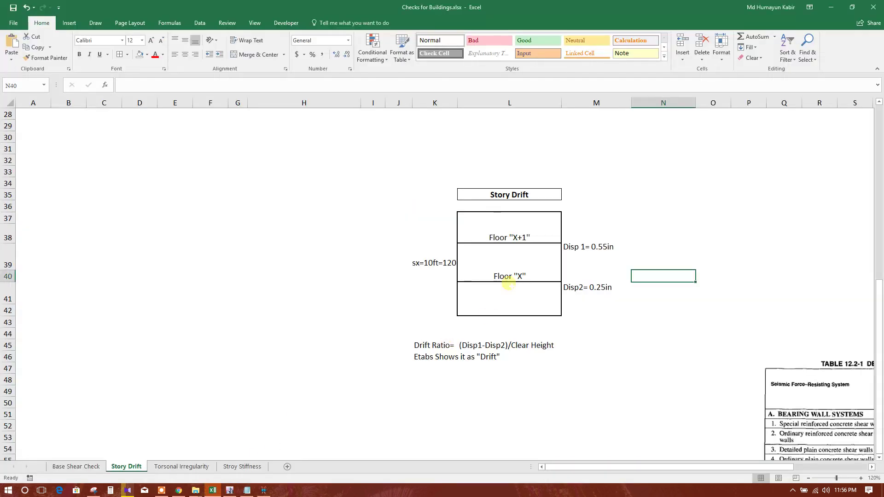
left_click(566, 249)
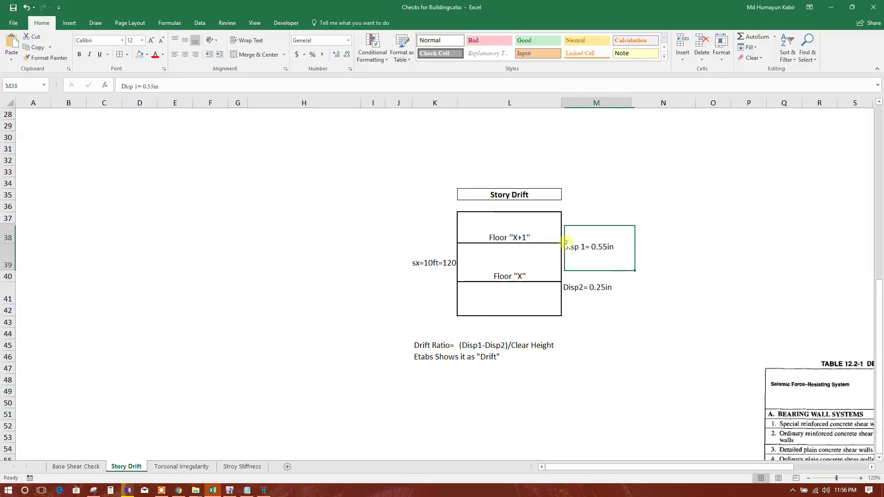
left_click(543, 243)
left_click(569, 243)
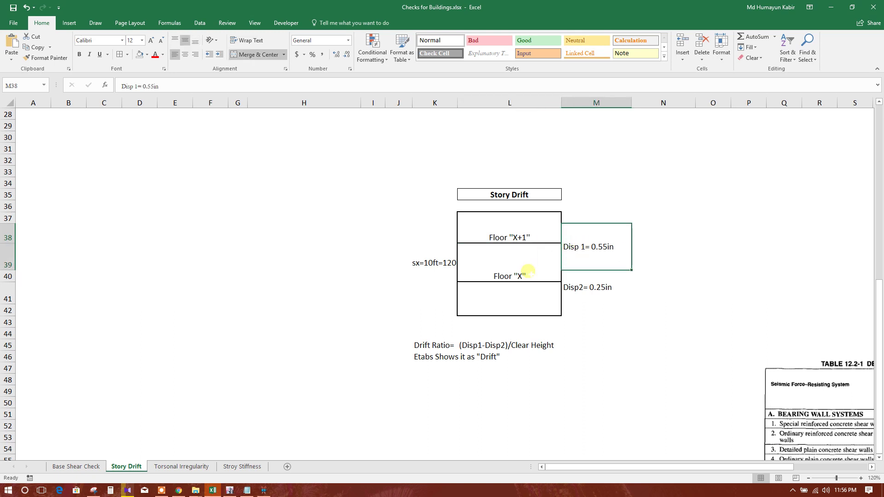
left_click(527, 272)
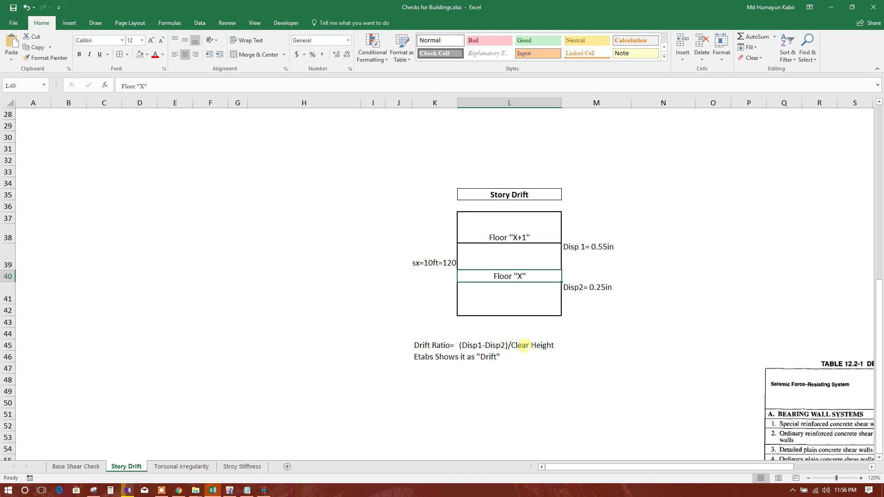
left_click(503, 345)
left_click_drag(551, 247, 552, 276)
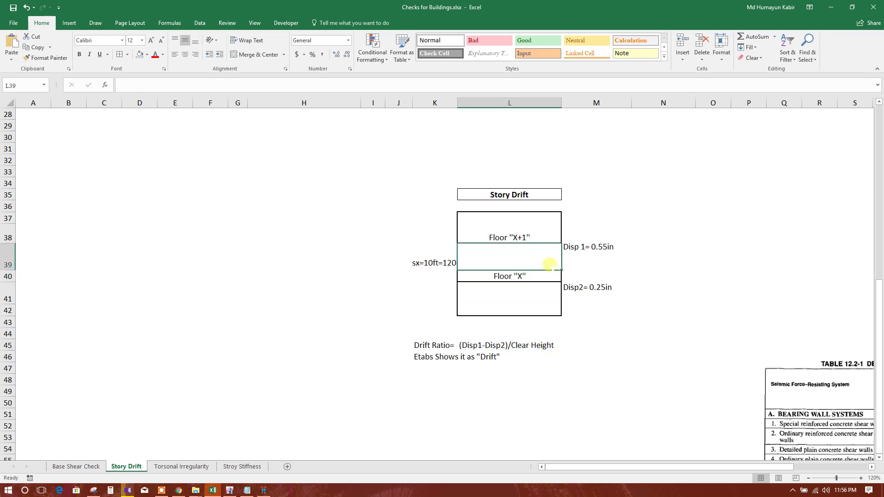
left_click(613, 285)
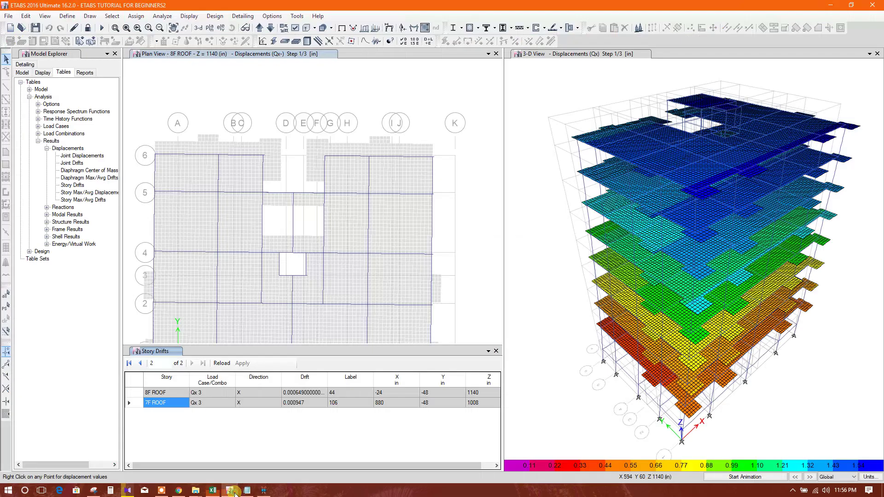
left_click(230, 490)
Step: Compare the 8F ROOF drift 0.000649 with the 7F ROOF drift 0.000947
left_click(296, 394)
left_click(312, 402)
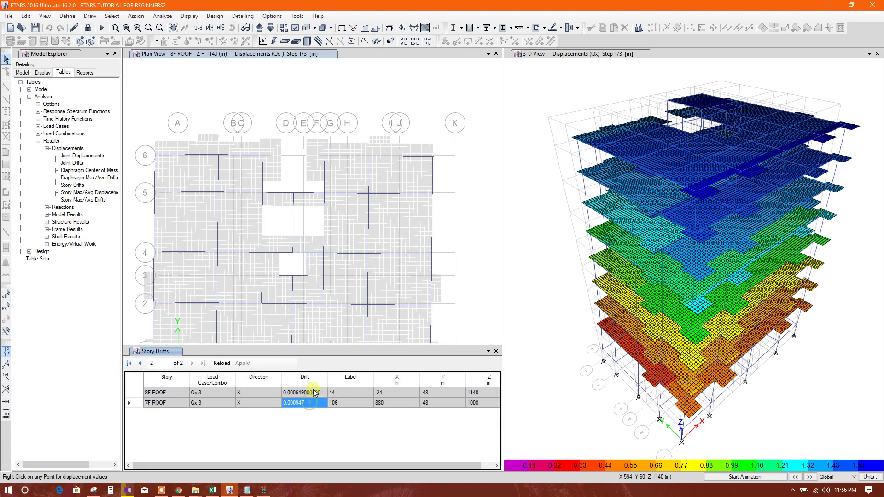
key("Up")
Step: Collapse the Displacements and Results branches of the tables tree, then browse the menu bar
left_click(46, 148)
left_click(38, 141)
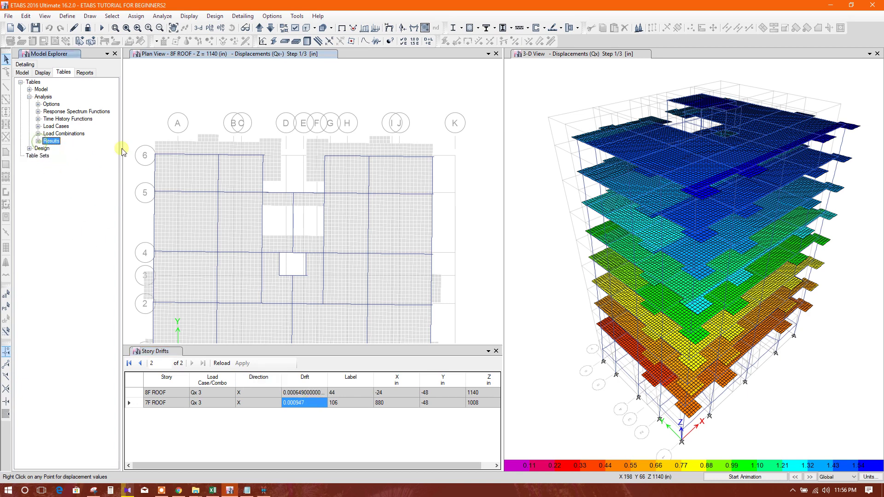
left_click(247, 17)
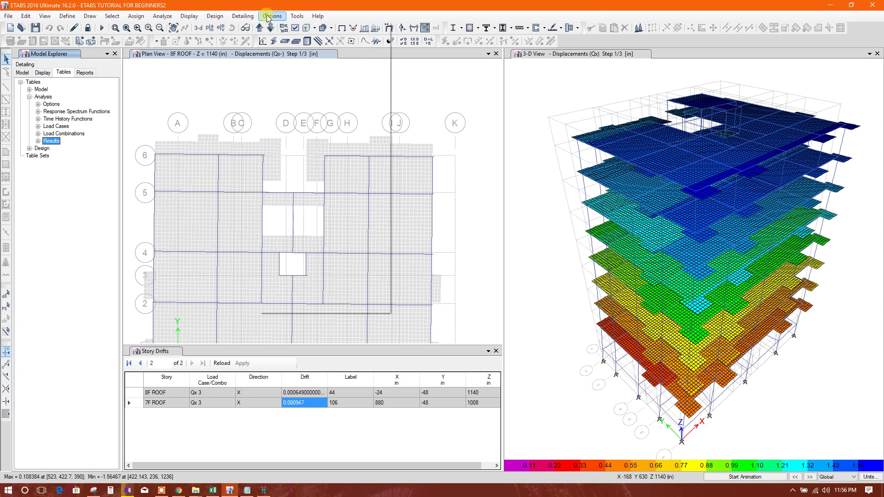
mouse_move(224, 17)
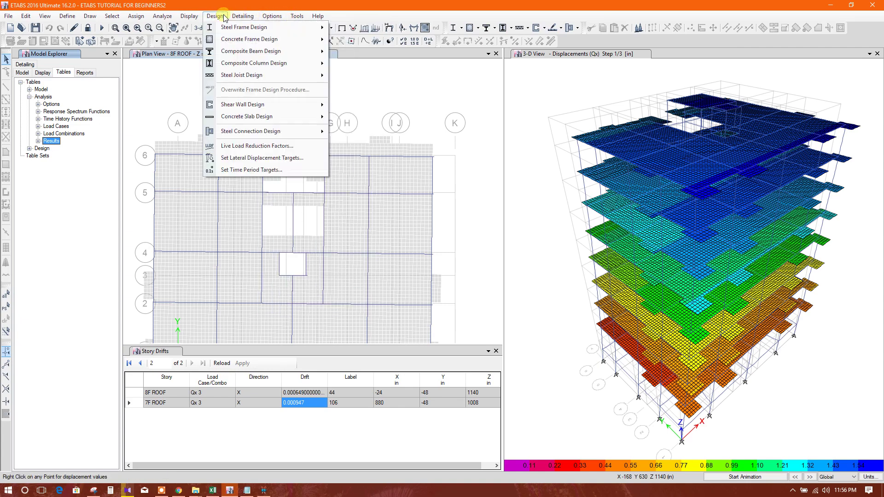
mouse_move(271, 16)
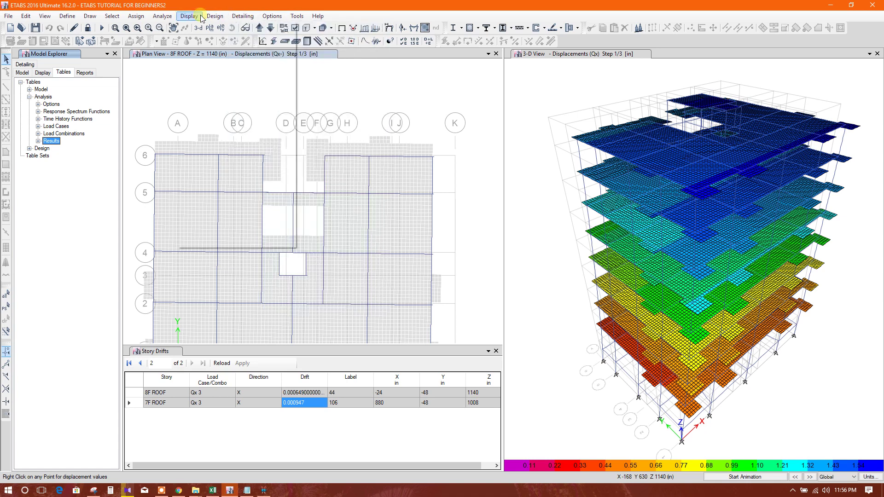
Step: Open Display > Story Response Plots and change Display Type to Max story drifts
mouse_move(197, 19)
left_click(203, 122)
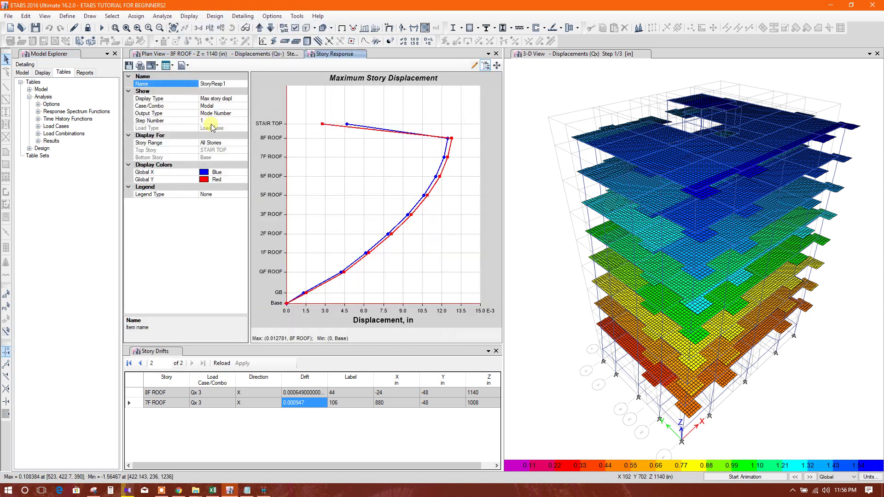
left_click(237, 100)
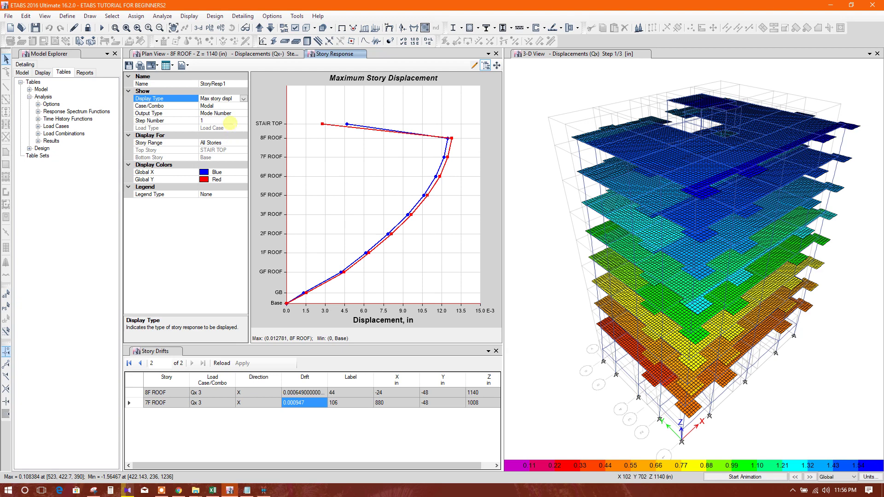
left_click(230, 122)
left_click(234, 141)
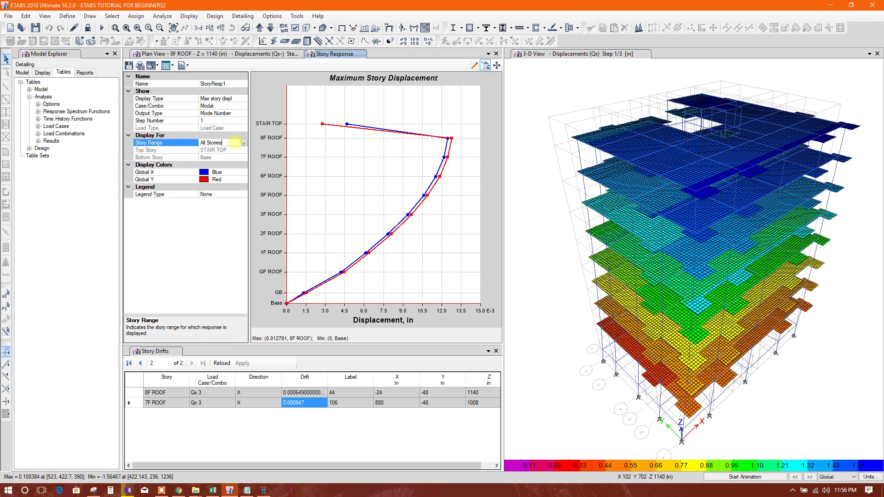
left_click(235, 98)
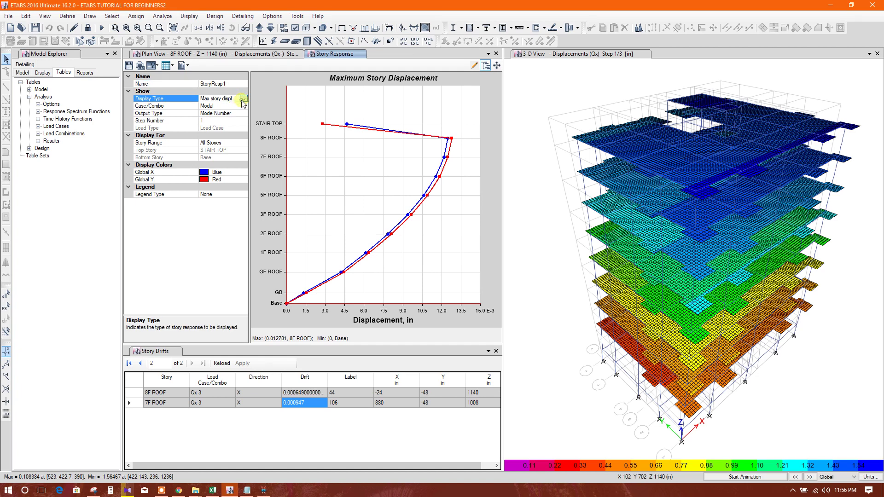
left_click(242, 99)
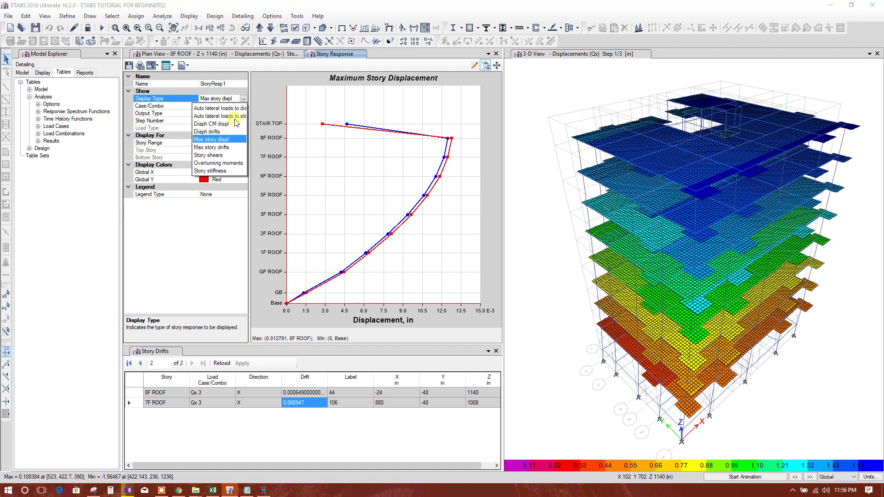
left_click(229, 148)
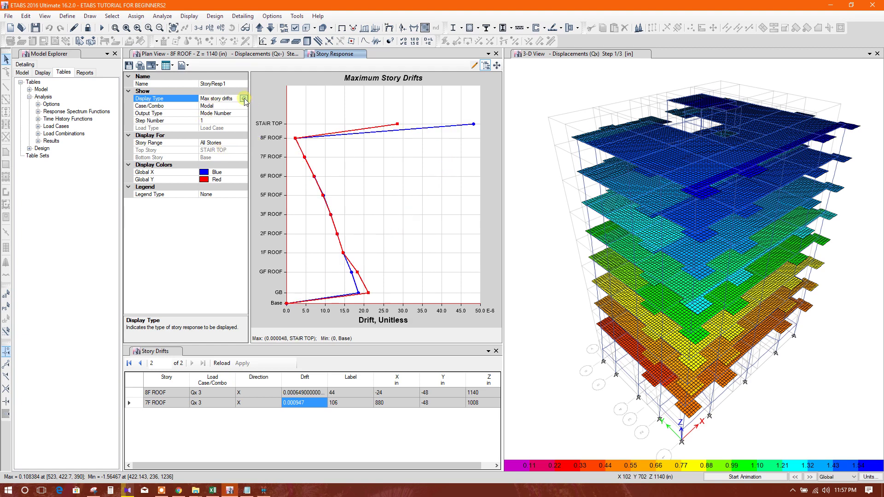
left_click(243, 99)
Step: Show Story shears in the story response plot, then close the plot tab
left_click(225, 158)
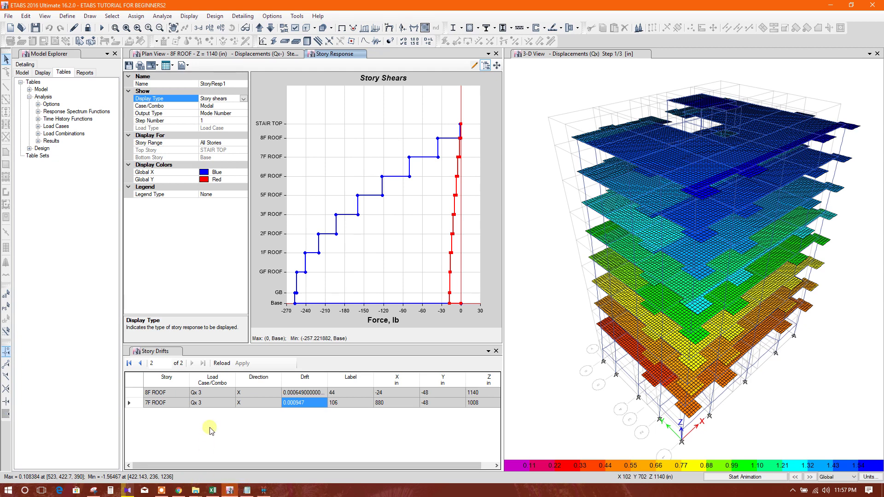
left_click(161, 489)
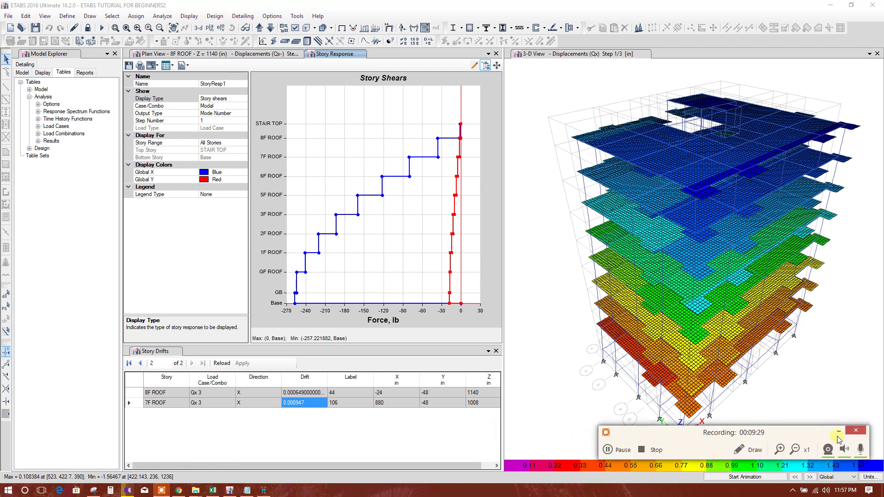
left_click(838, 430)
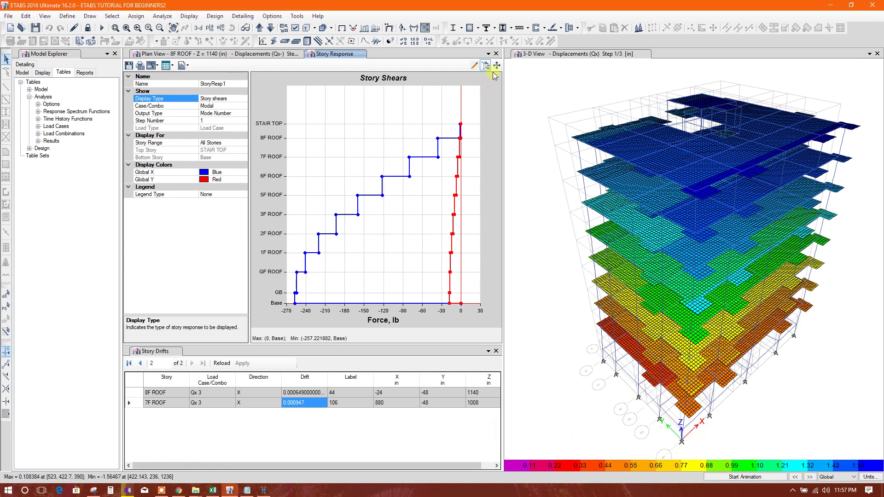
left_click(496, 54)
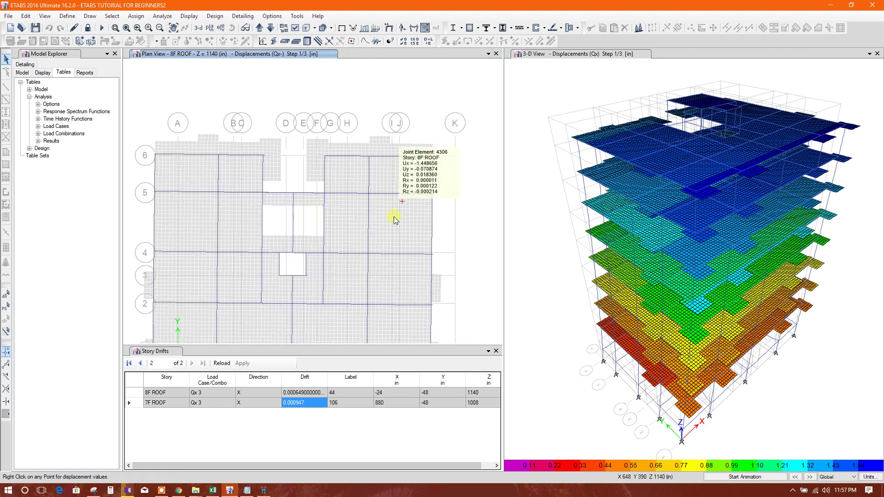
Step: Bring up the ETABS TUTORIAL drift-check notes in Notepad and scroll through the introduction
left_click(249, 491)
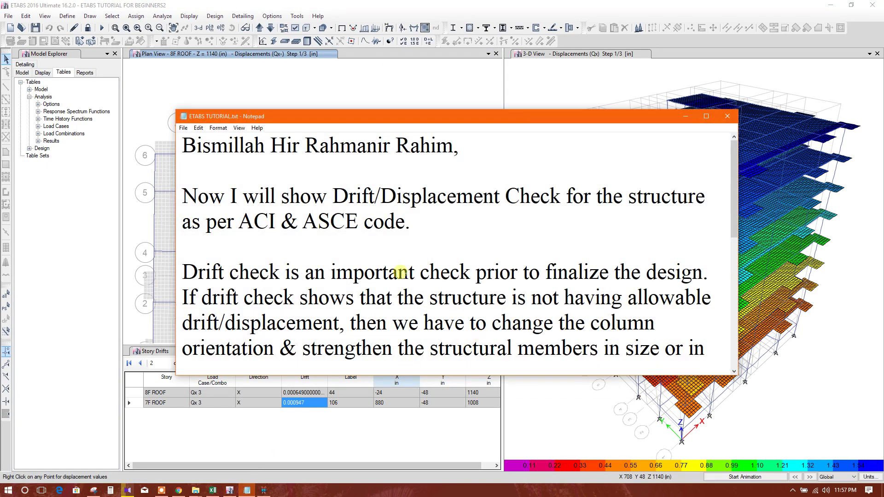
scroll(400, 272, "down", 2)
scroll(387, 312, "down", 1)
scroll(386, 313, "up", 2)
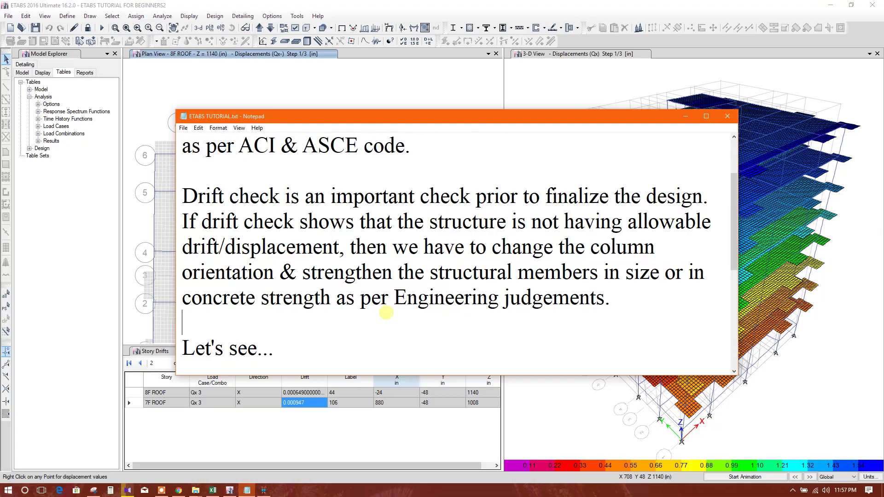